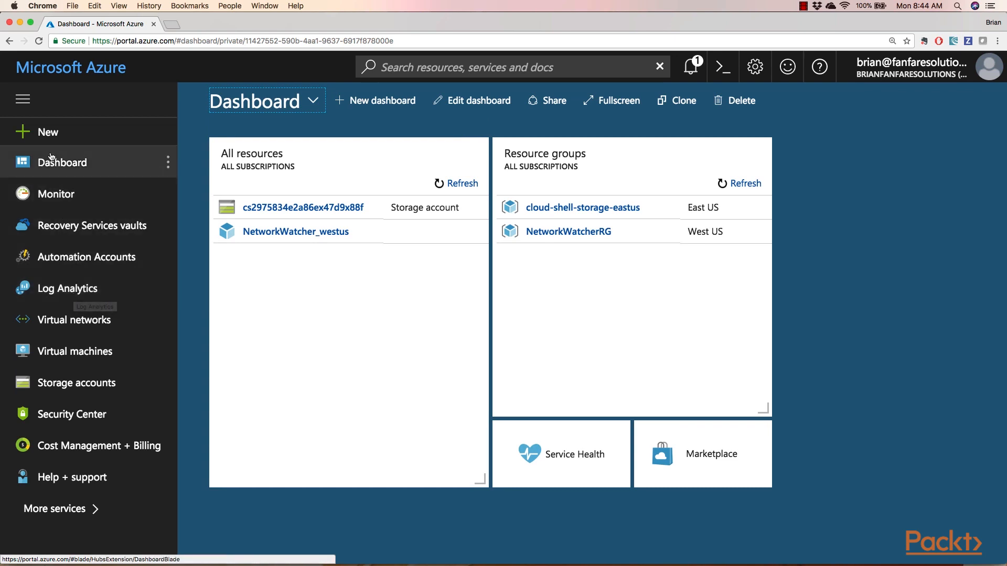
left_click(51, 135)
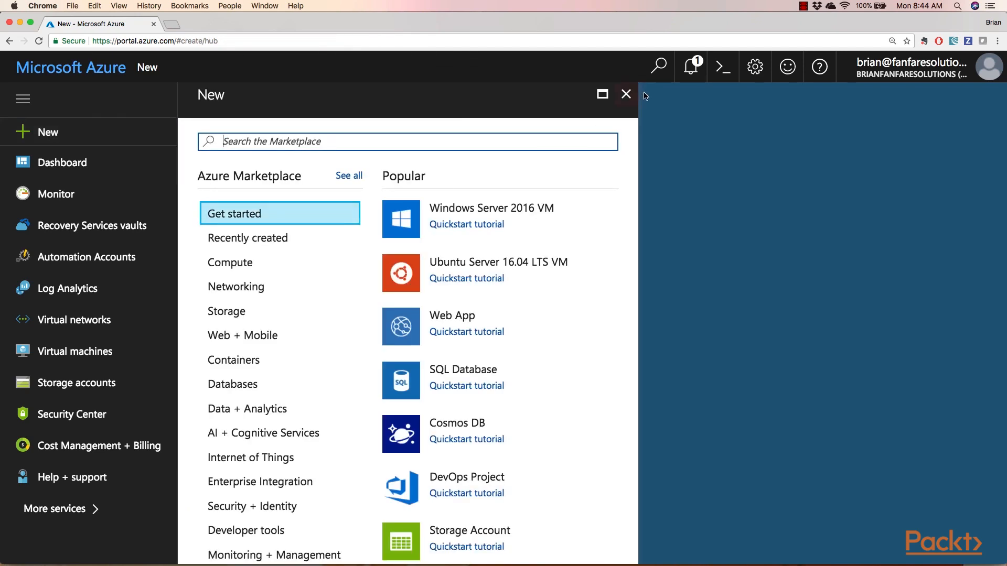
left_click(627, 94)
left_click(24, 112)
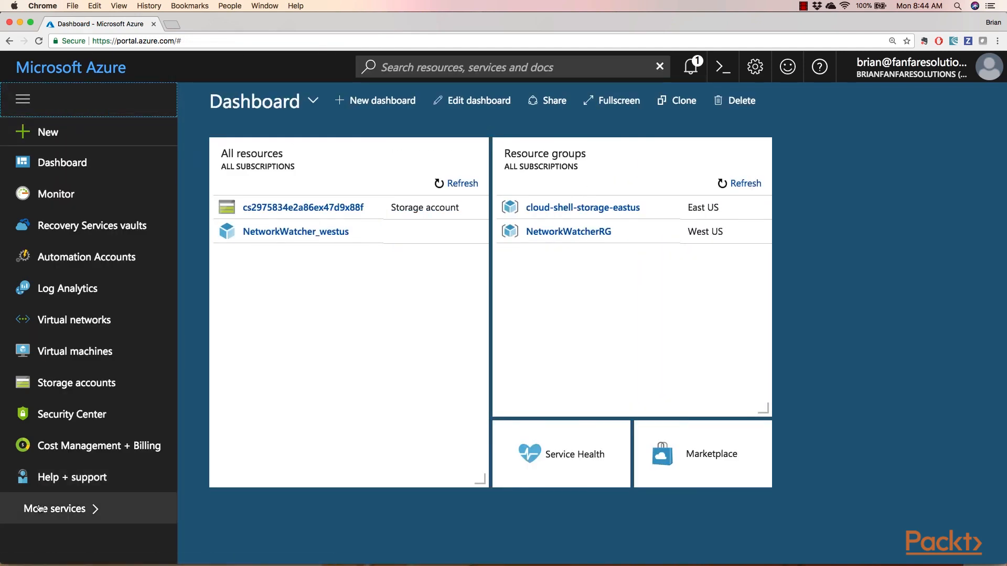
- Browse the full list of Azure services and open Log Analytics from the Intelligence + Analytics category
left_click(42, 508)
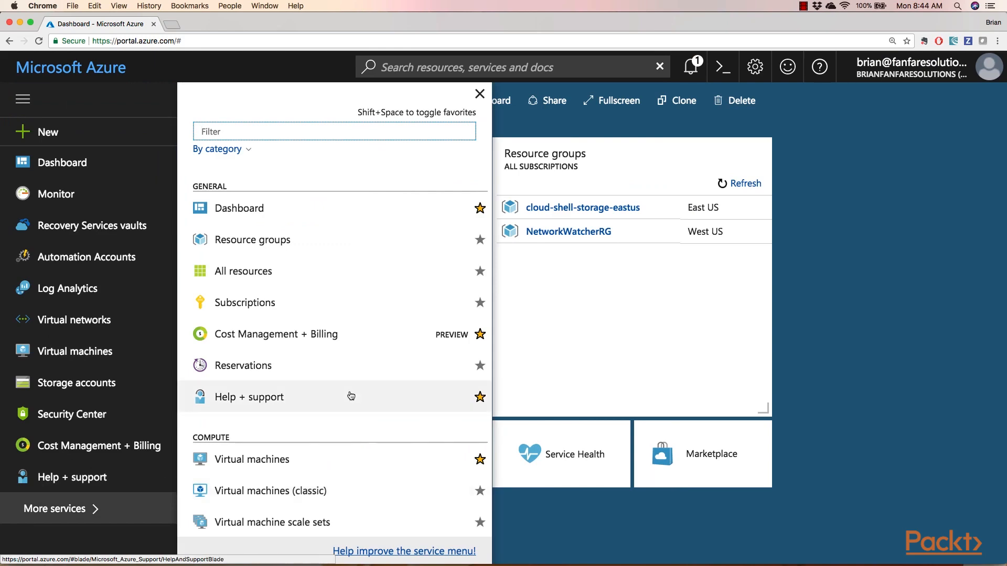
scroll(348, 395, "down", 20)
scroll(350, 396, "down", 20)
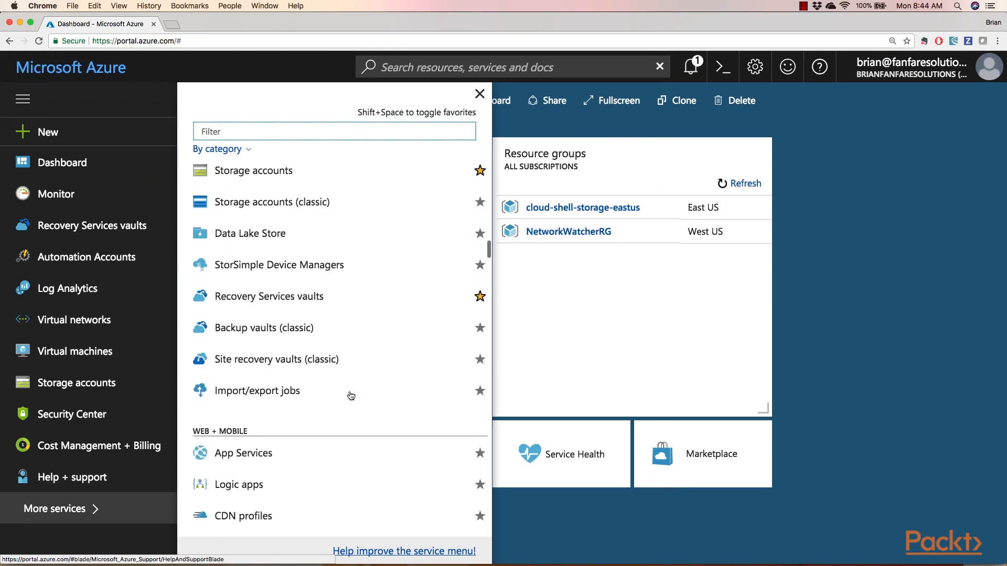
scroll(351, 396, "down", 10)
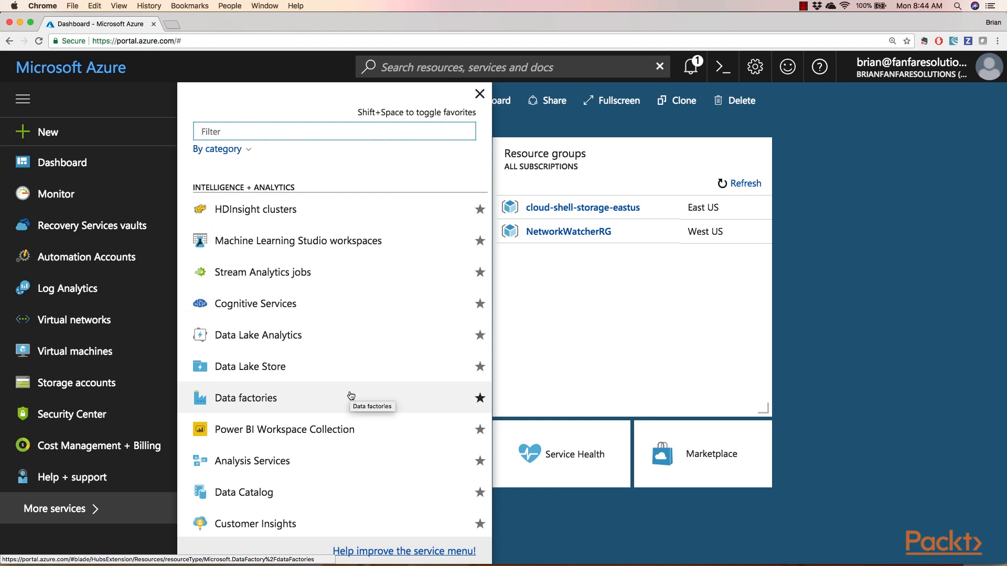
scroll(349, 395, "down", 10)
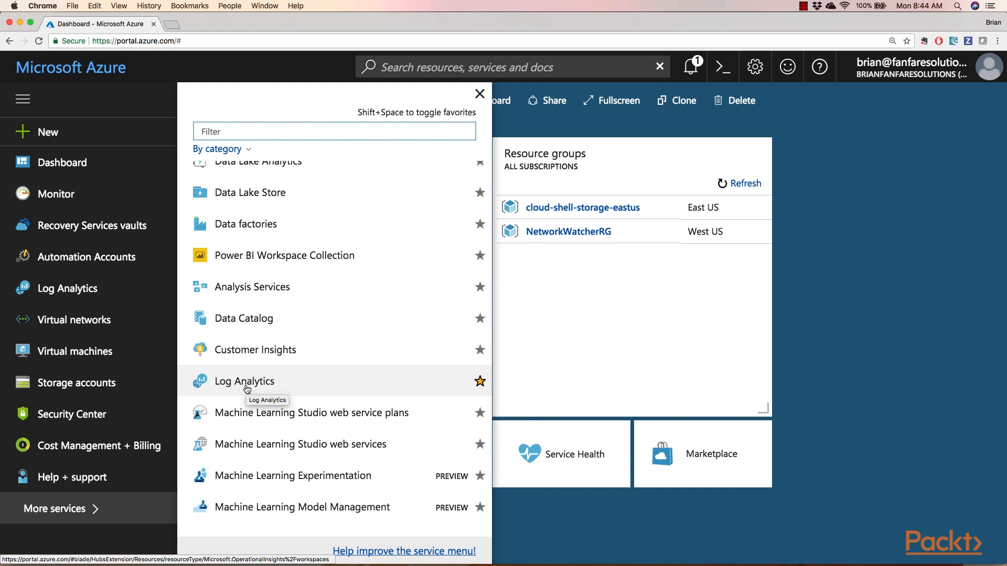
scroll(264, 298, "up", 10)
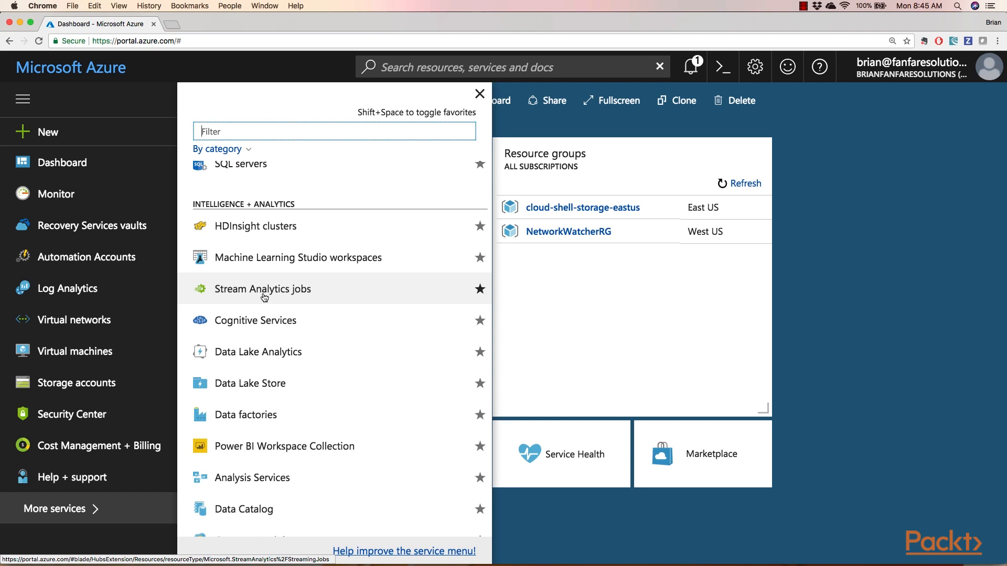
scroll(264, 298, "down", 8)
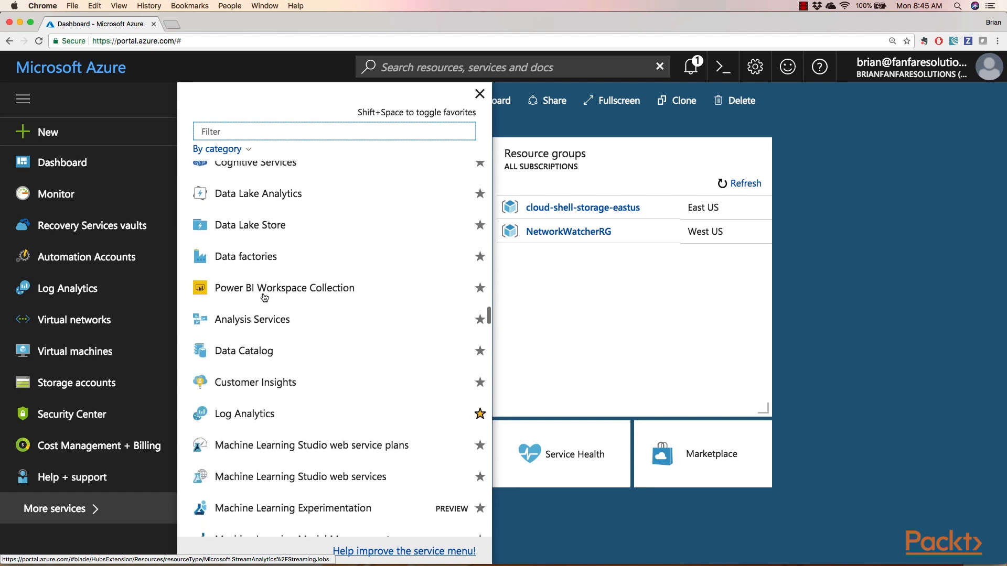
left_click(237, 412)
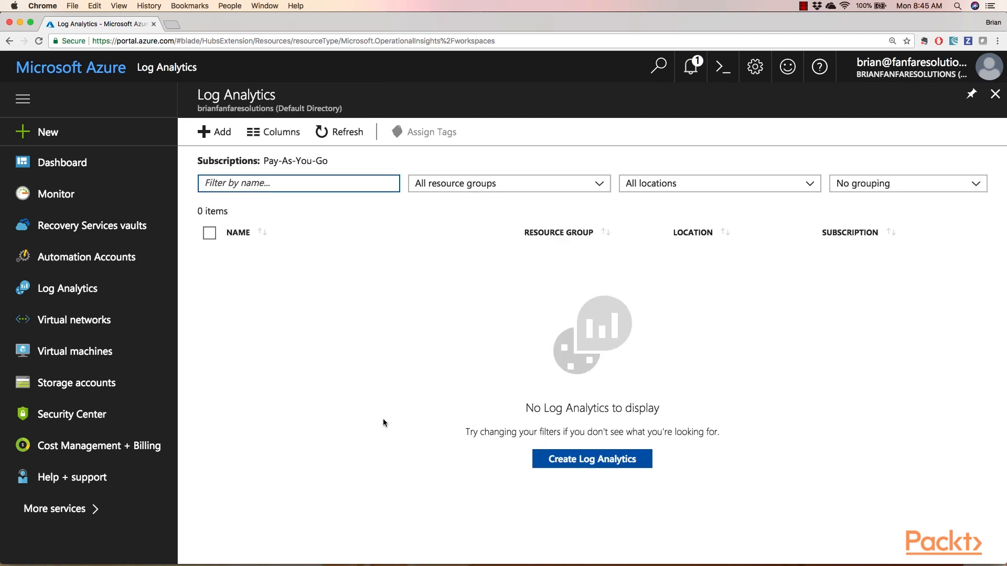
- Start a new OMS workspace named packt_workspace in a new resource group called PacktPublishing
left_click(216, 136)
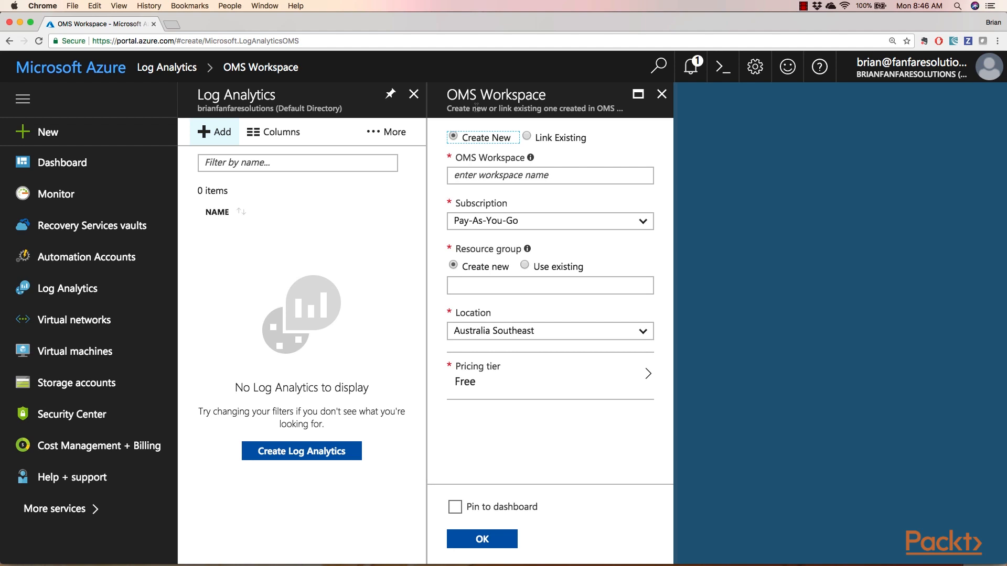
left_click(510, 175)
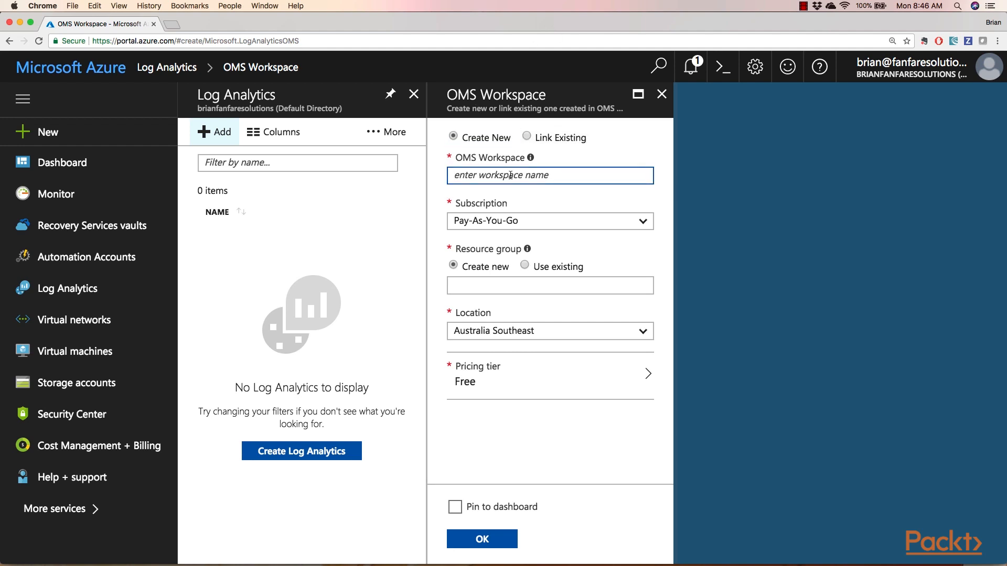
type("packt_workspace")
left_click(504, 283)
type("PacktPublishing")
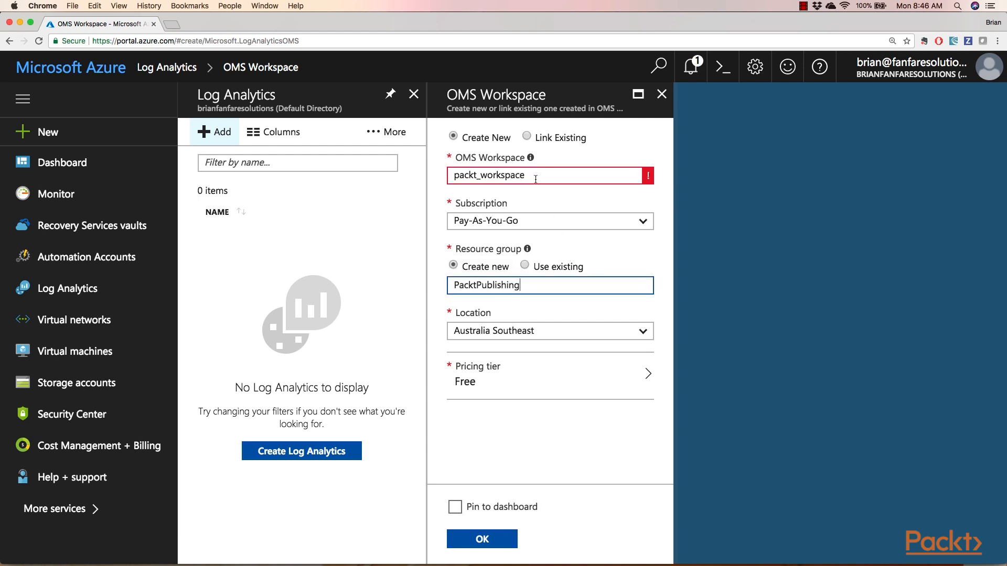
- Correct the new workspace's name to packt-workspace, with a hyphen instead of the underscore
mouse_move(648, 182)
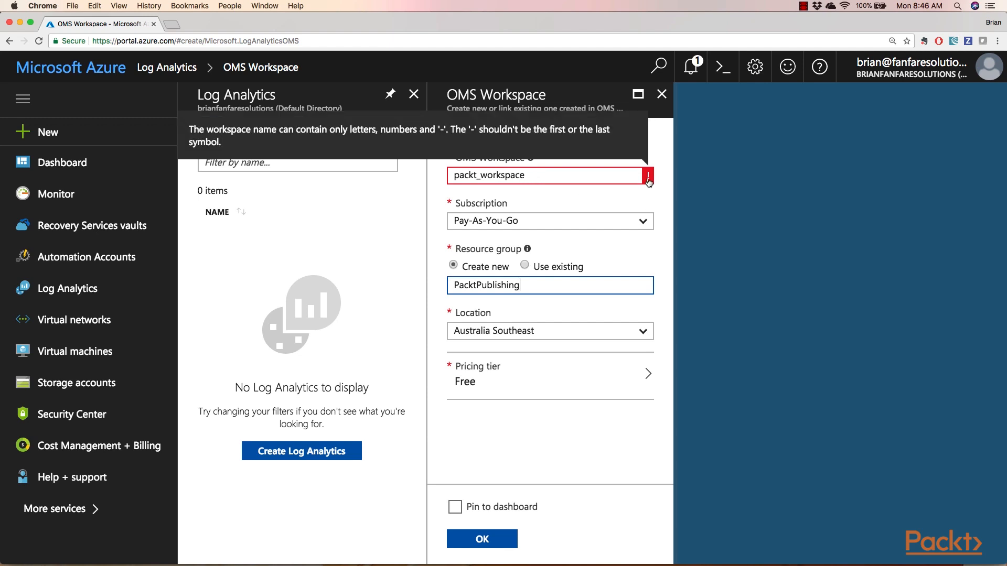
left_click(480, 177)
key("BackSpace")
type("-")
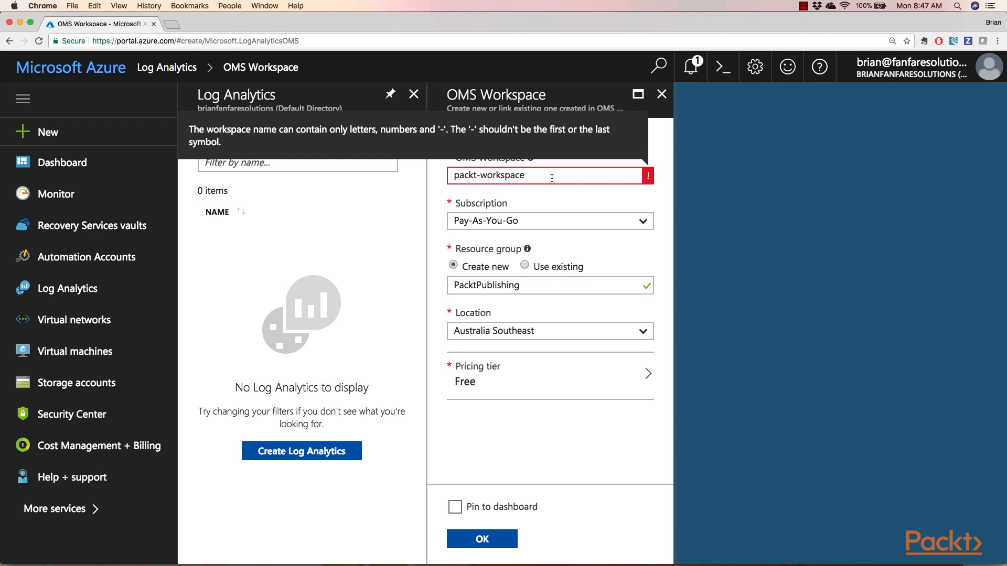
left_click(542, 285)
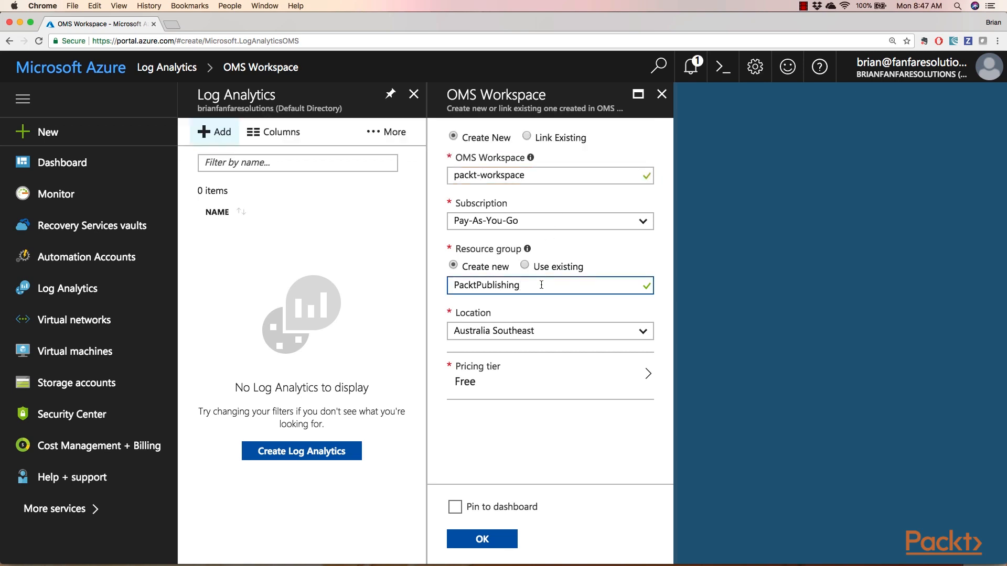
- Set the workspace location to Canada Central and confirm the Free pricing tier
left_click(549, 328)
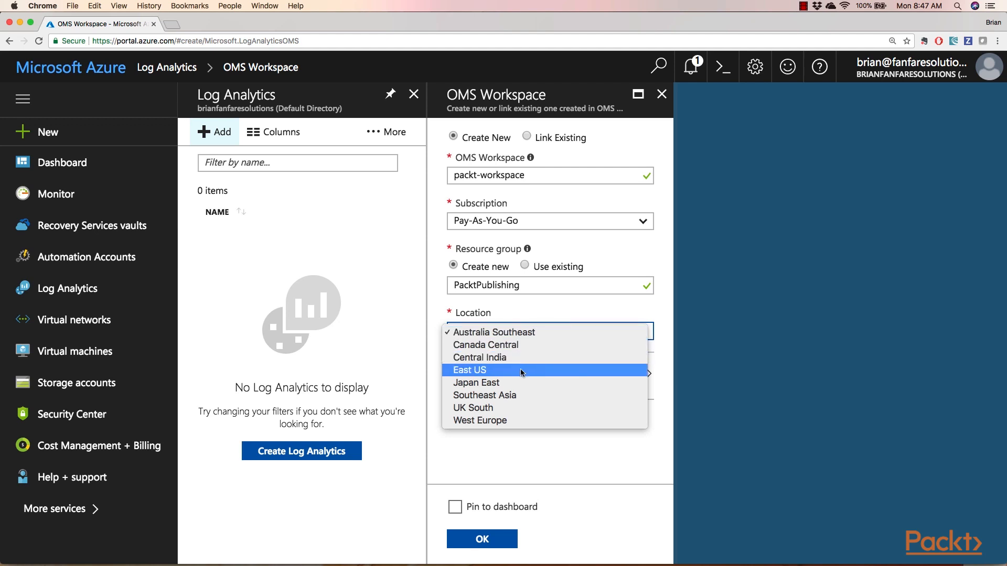
left_click(486, 345)
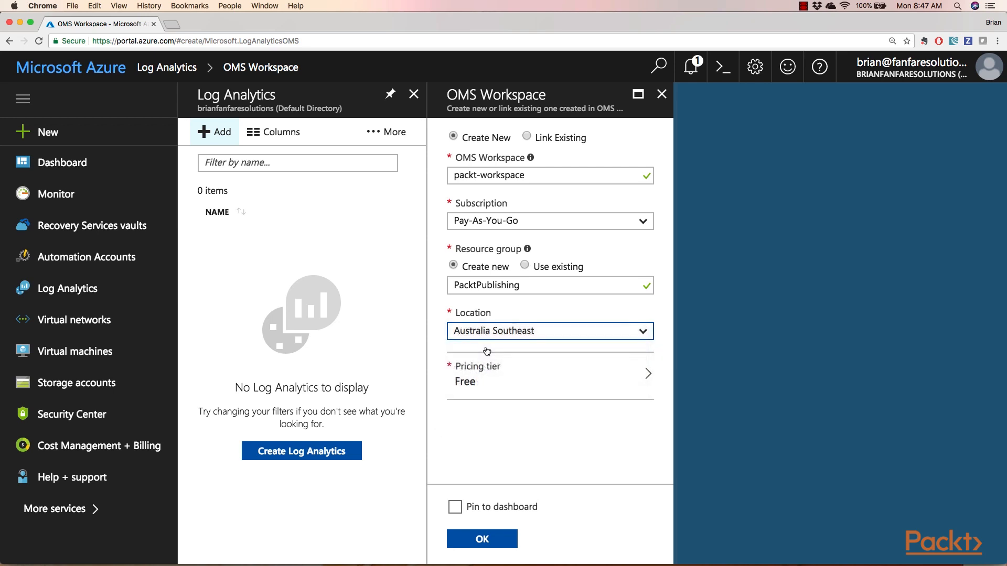
left_click(500, 374)
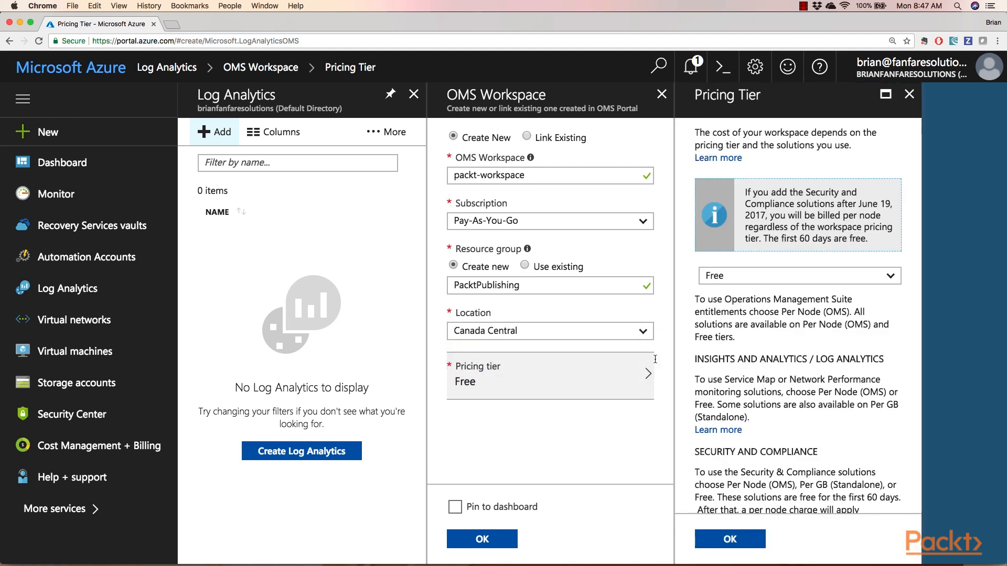
left_click(874, 275)
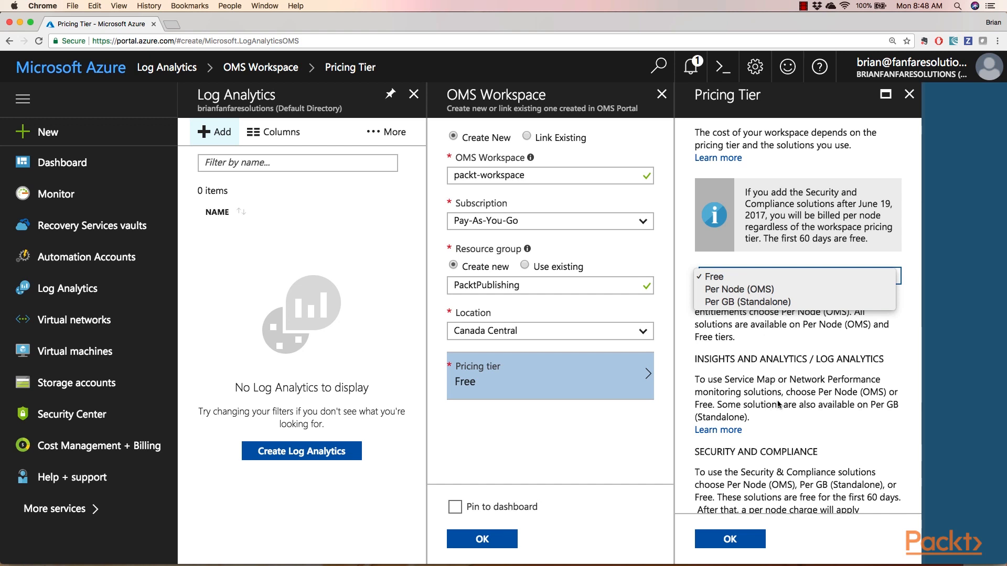
left_click(806, 383)
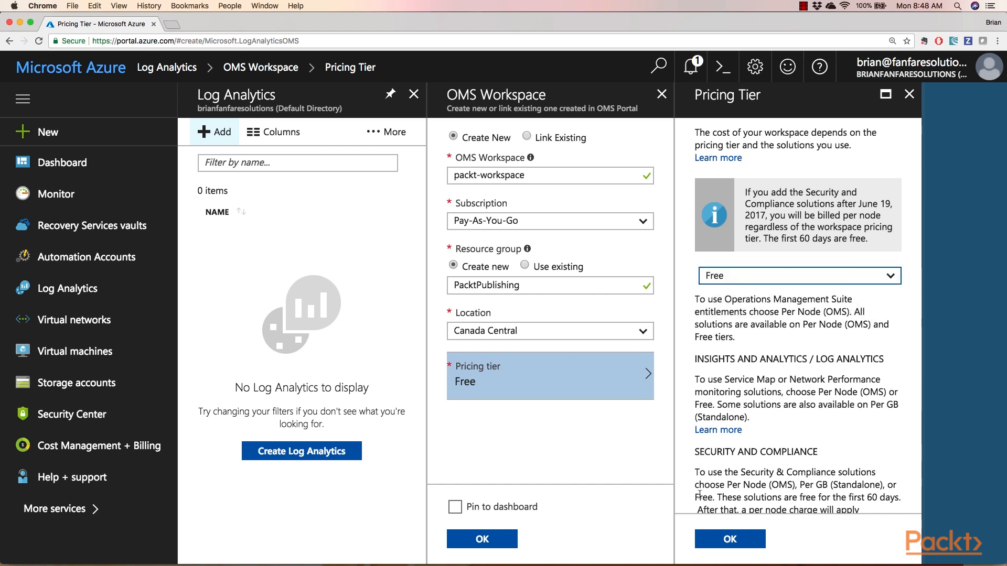
left_click(730, 539)
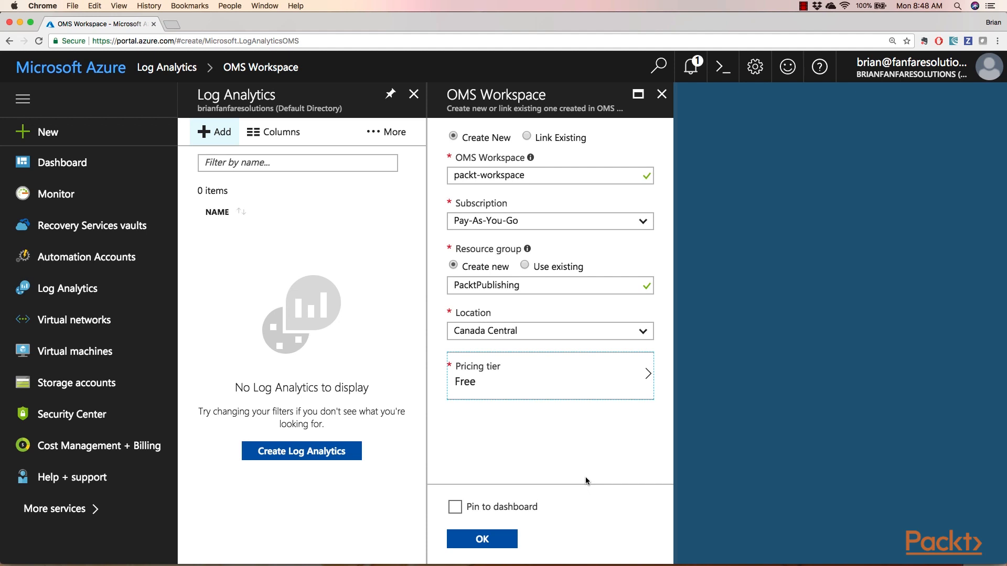
- Submit the OMS workspace form to deploy the new workspace
left_click(477, 541)
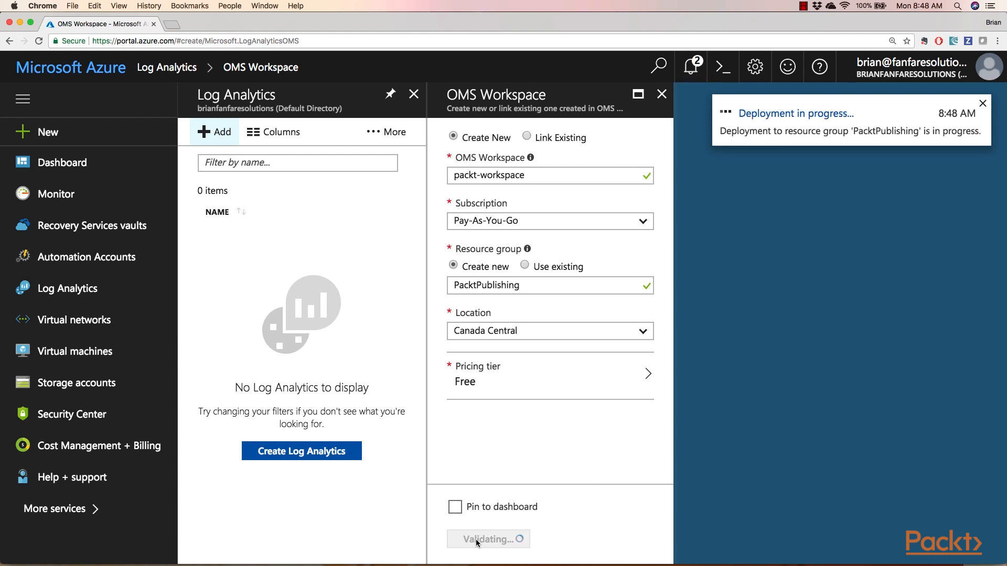
left_click(803, 6)
left_click(836, 28)
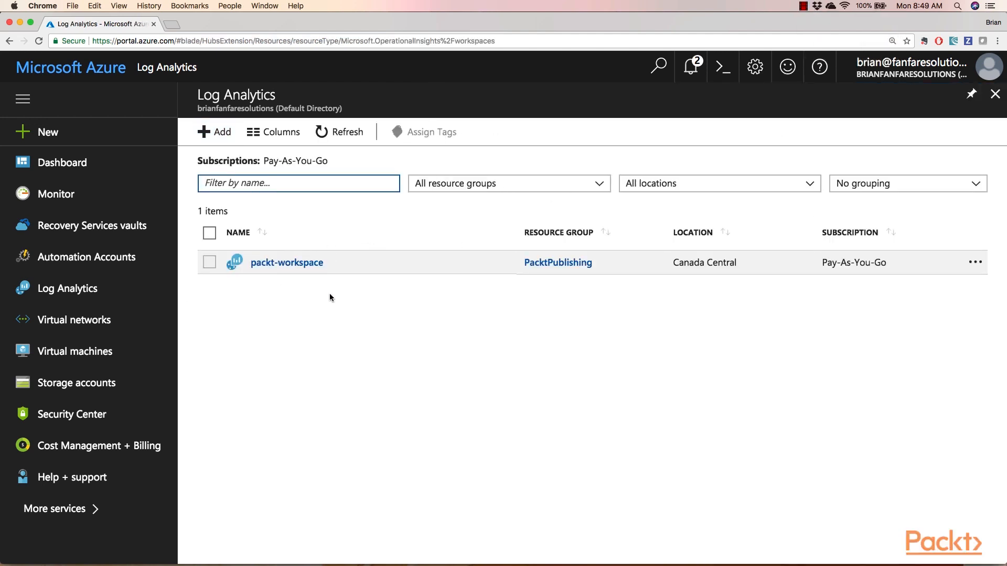
- Open packt-workspace and examine the Connected Sources, Data and Computer Groups sections of its advanced settings
left_click(293, 263)
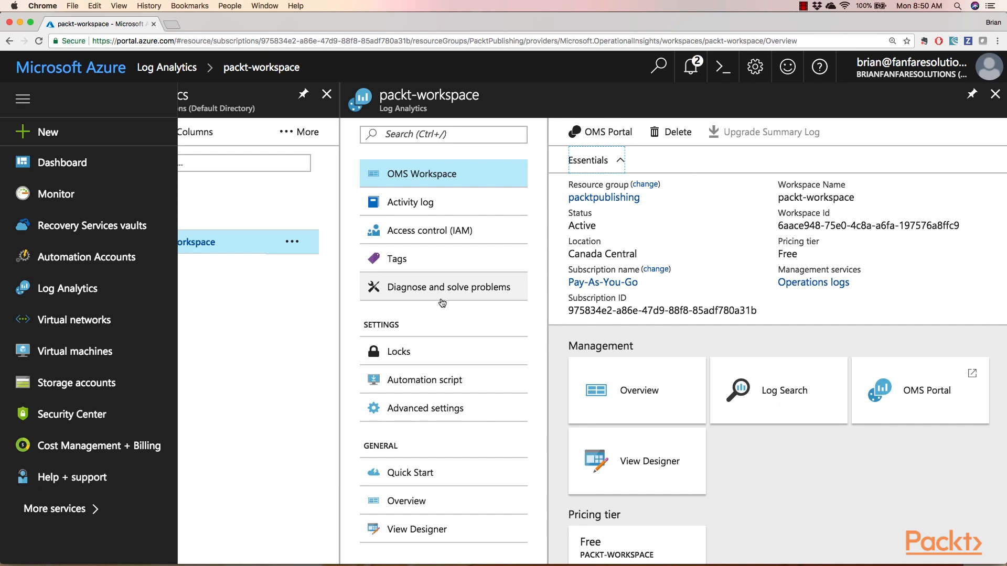
scroll(442, 303, "down", 3)
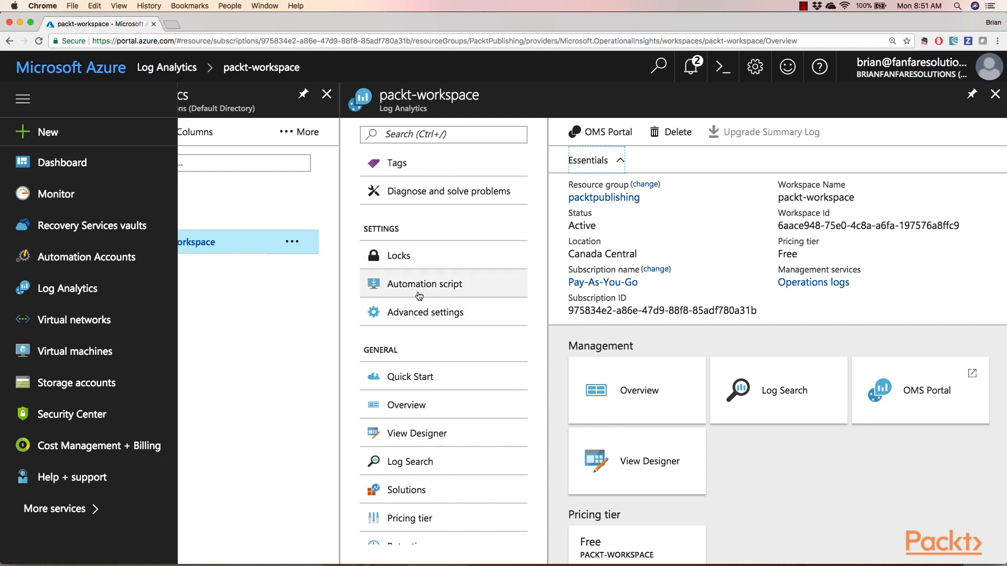
left_click(414, 313)
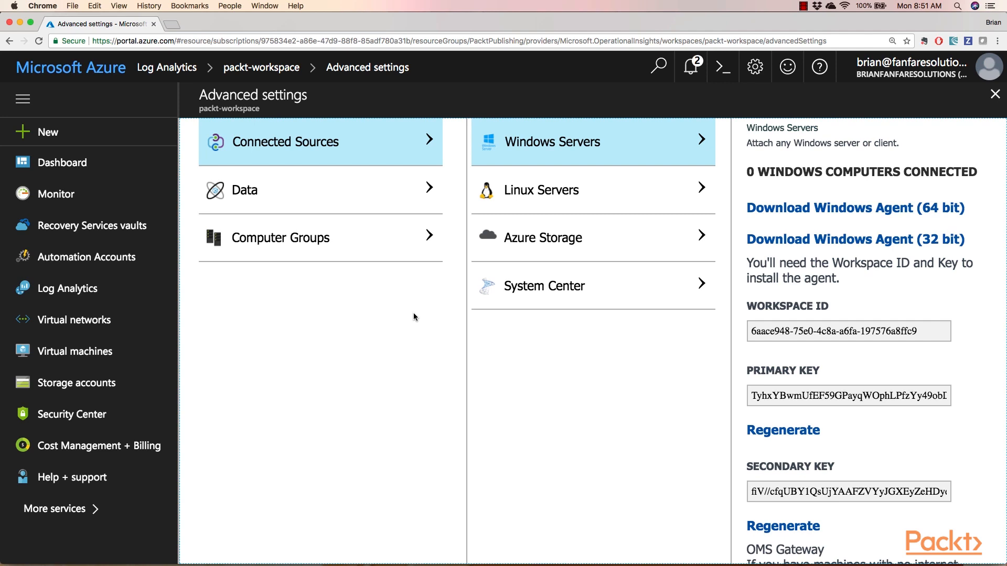
left_click(303, 197)
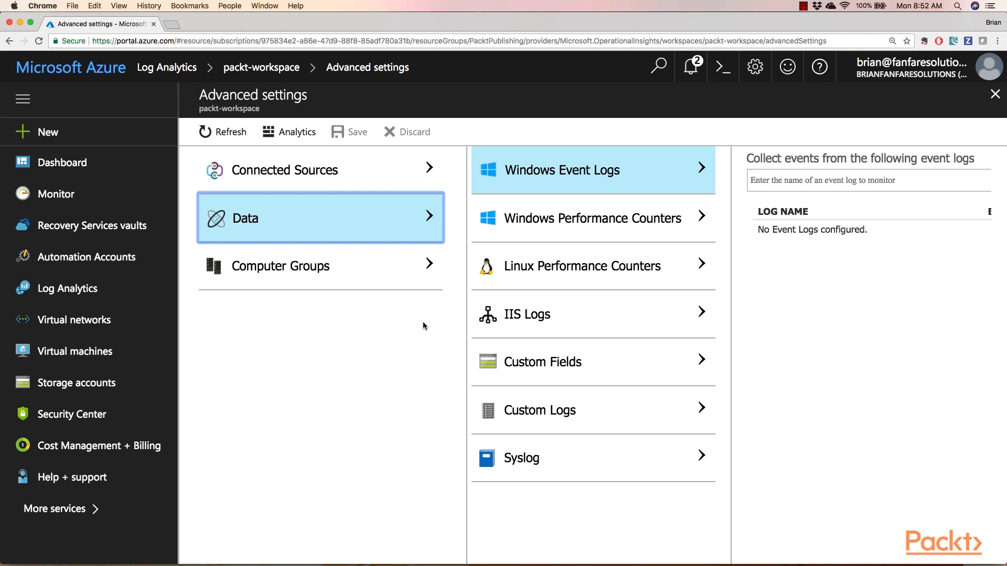
left_click(313, 266)
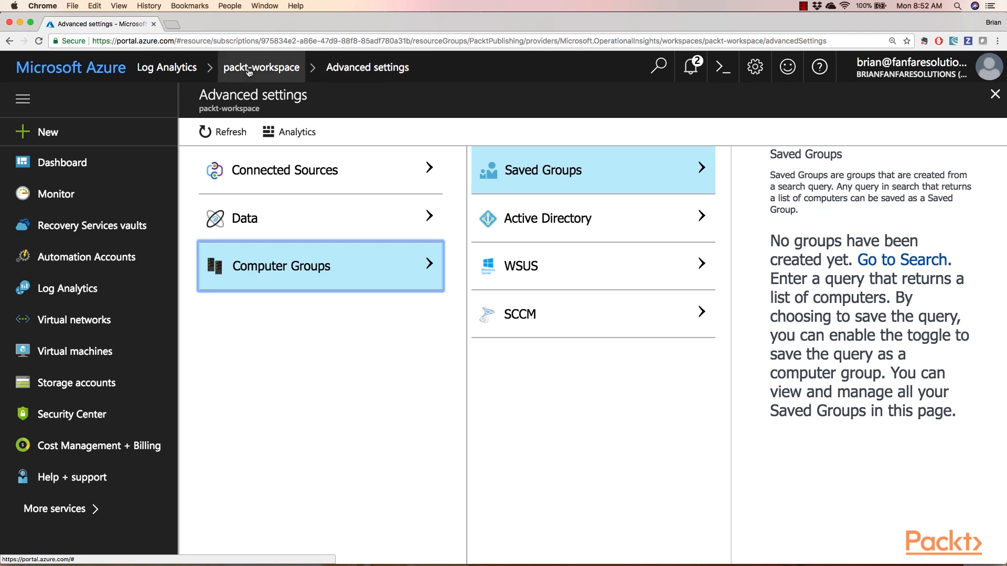
- Return to packt-workspace and examine its Quick Start and Overview pages
left_click(282, 69)
scroll(424, 321, "down", 4)
scroll(425, 321, "down", 3)
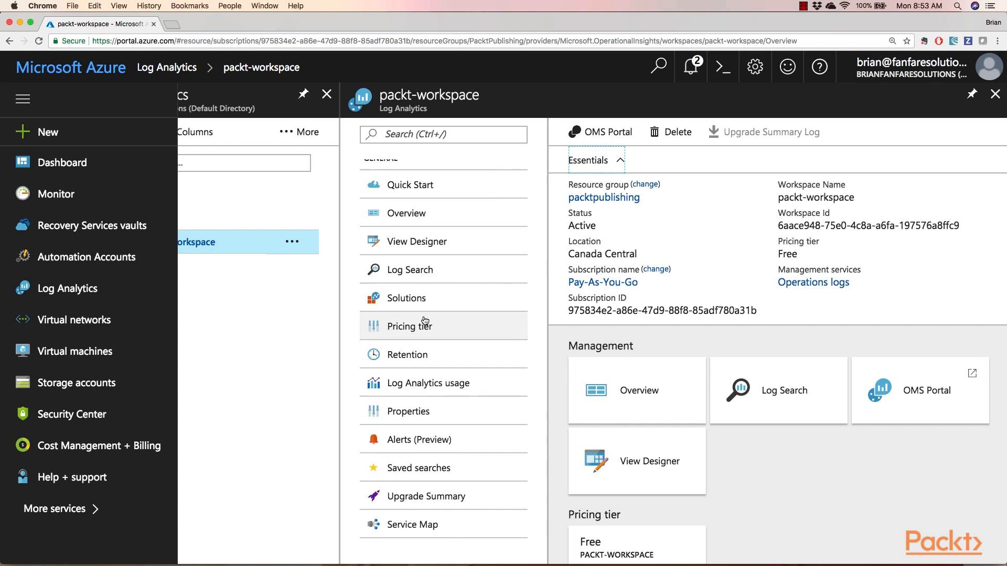
left_click(421, 194)
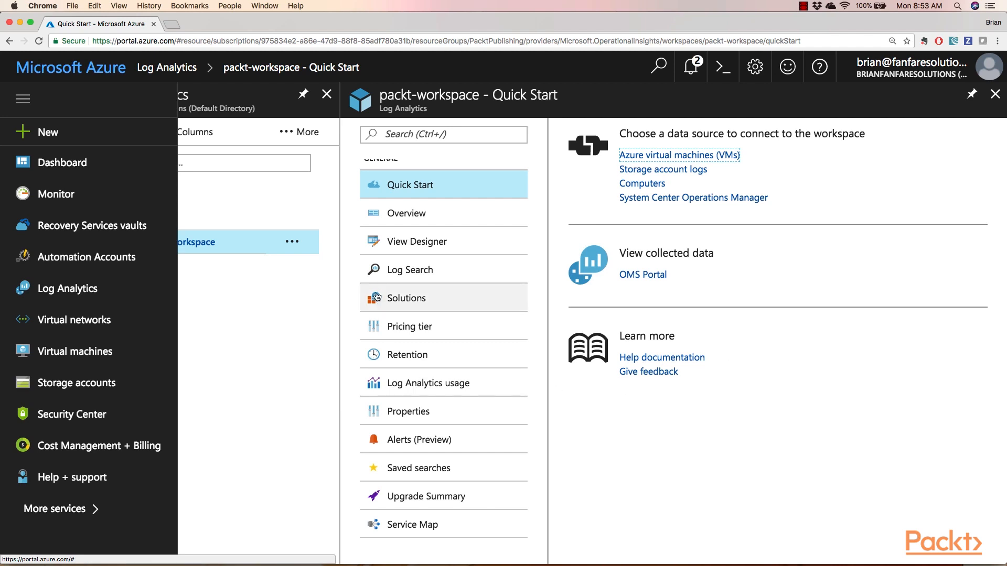
left_click(392, 215)
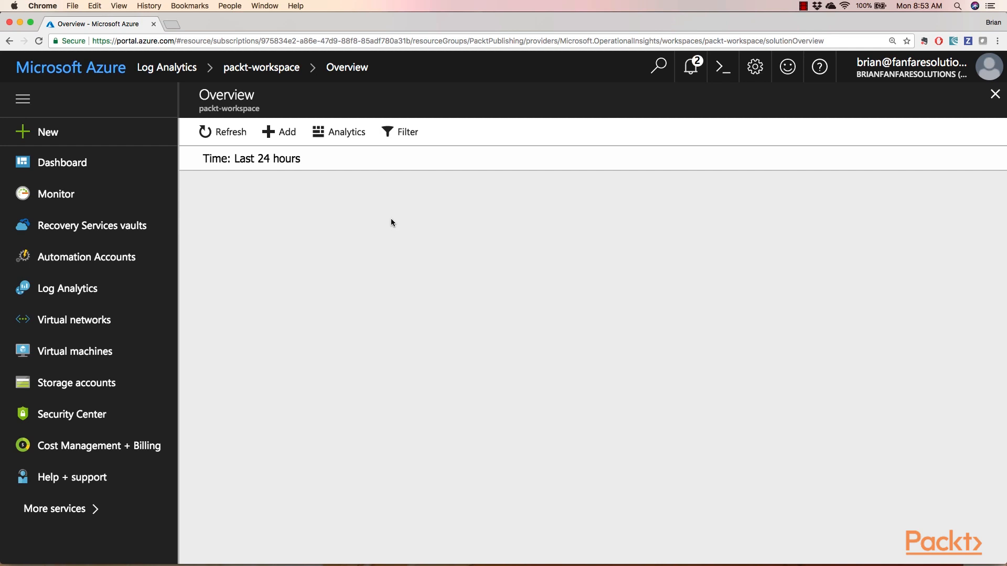
- Go back to packt-workspace and view its Log Search and Solutions pages
left_click(273, 75)
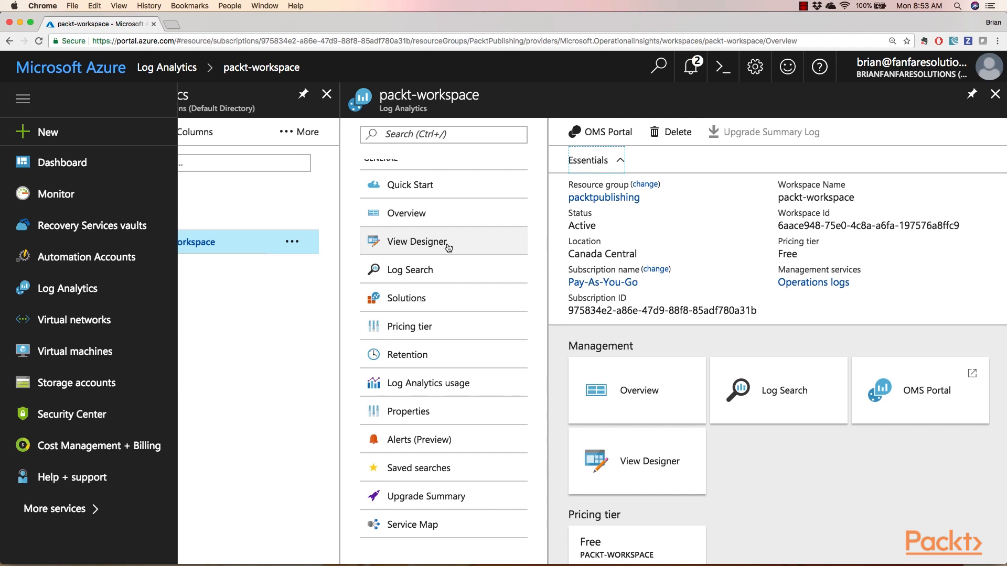
left_click(424, 280)
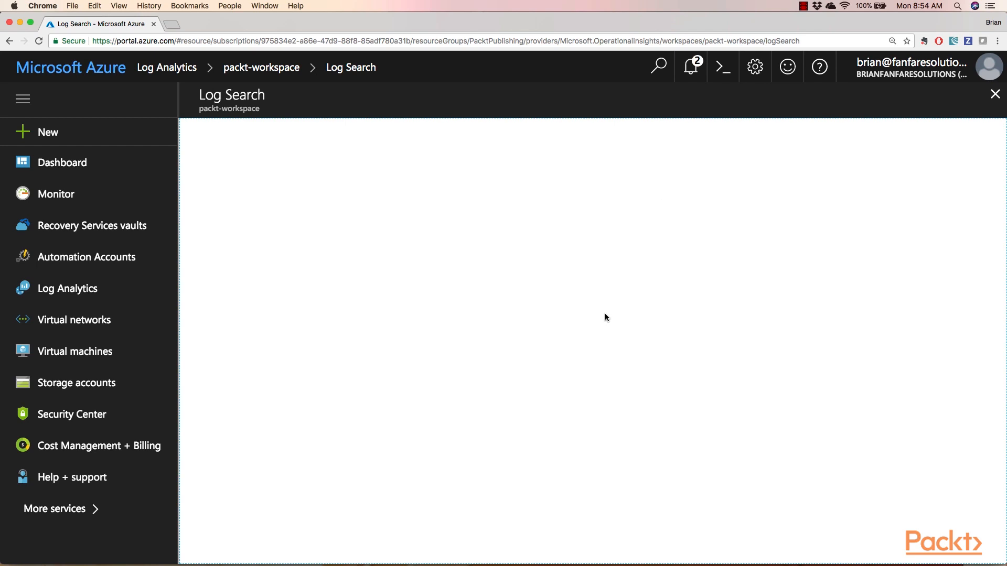
left_click(281, 77)
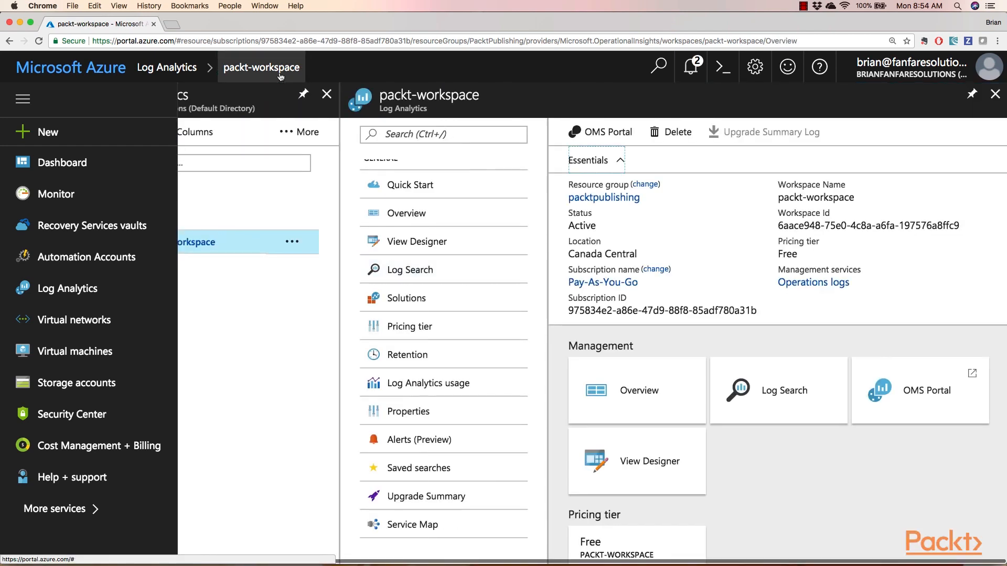
left_click(434, 306)
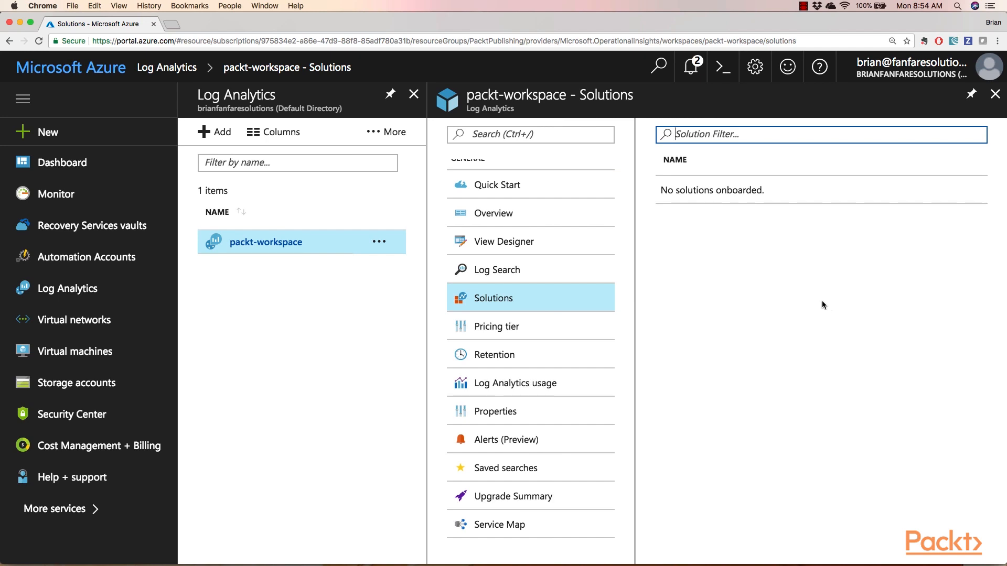
- View the Pricing Tier page of packt-workspace, close it and view the Retention page
left_click(533, 329)
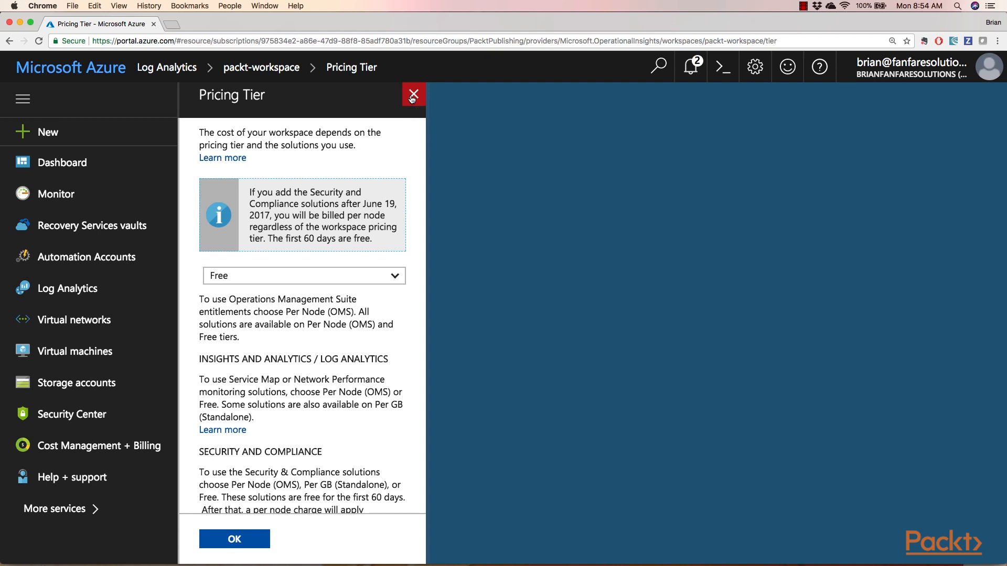
left_click(412, 97)
left_click(410, 354)
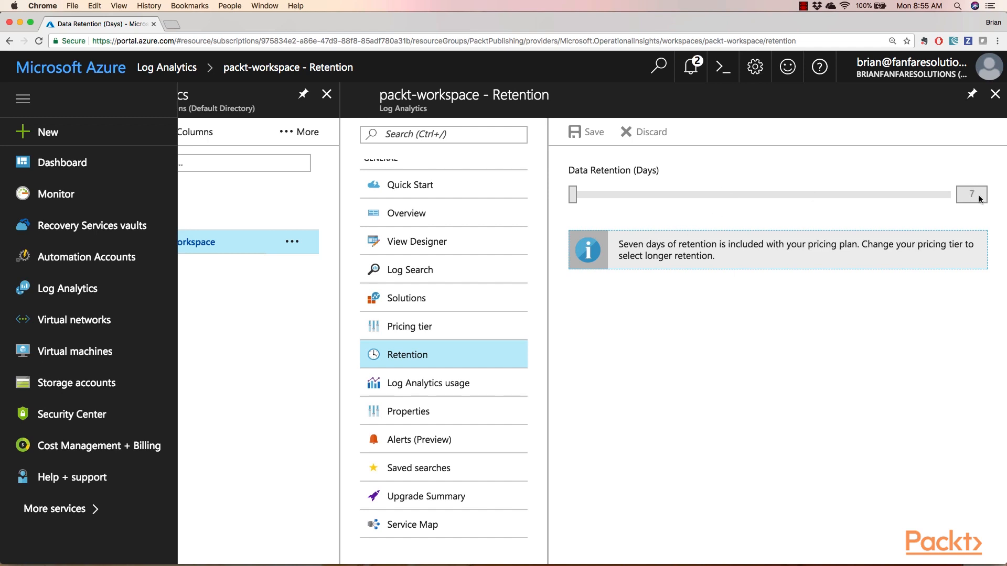
- View the Log Analytics usage page, return to packt-workspace and view its Properties page
left_click(432, 388)
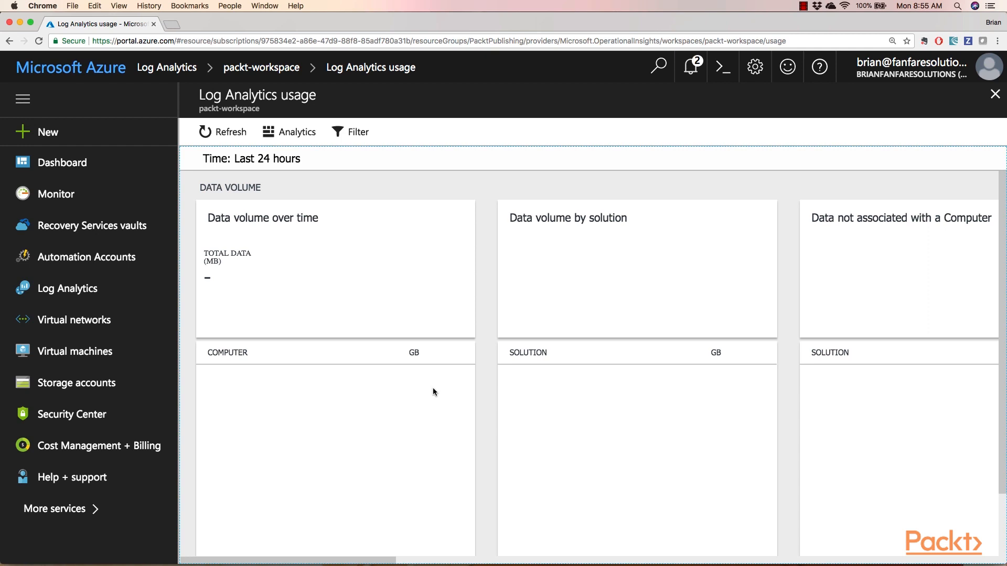
left_click(262, 67)
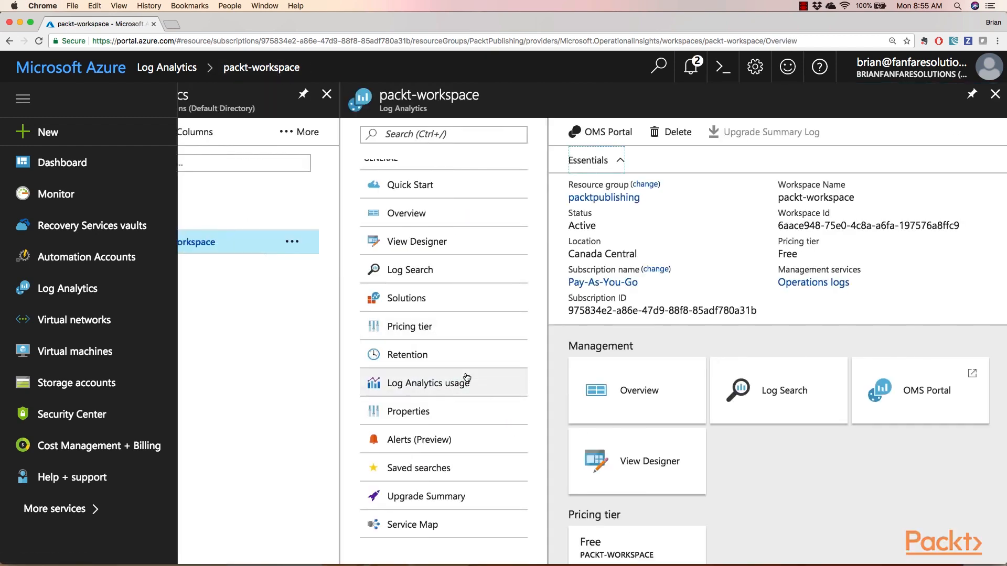
scroll(429, 302, "down", 3)
left_click(429, 302)
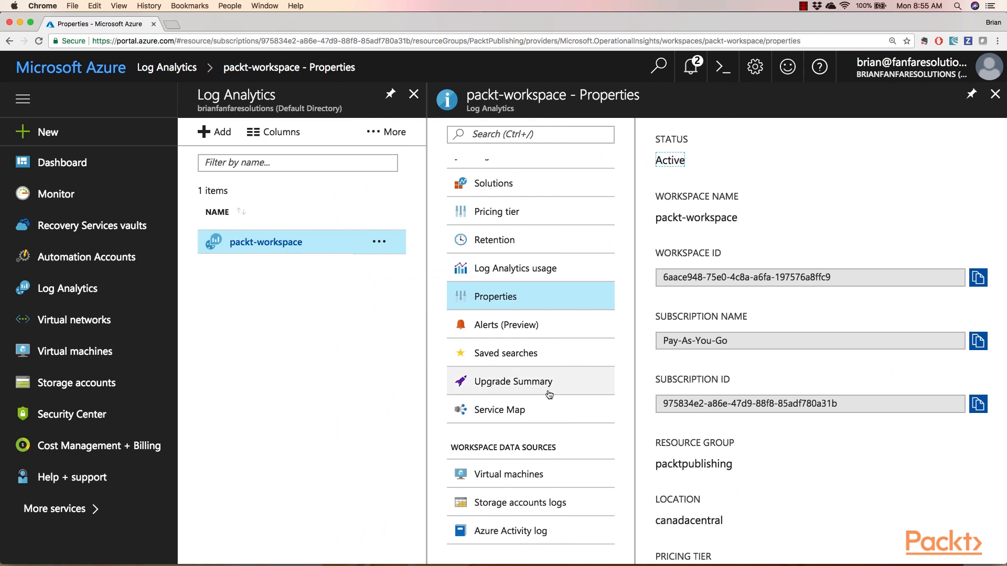
- Examine the Alerts (Preview) page of packt-workspace, including the columns of its rules list
left_click(509, 327)
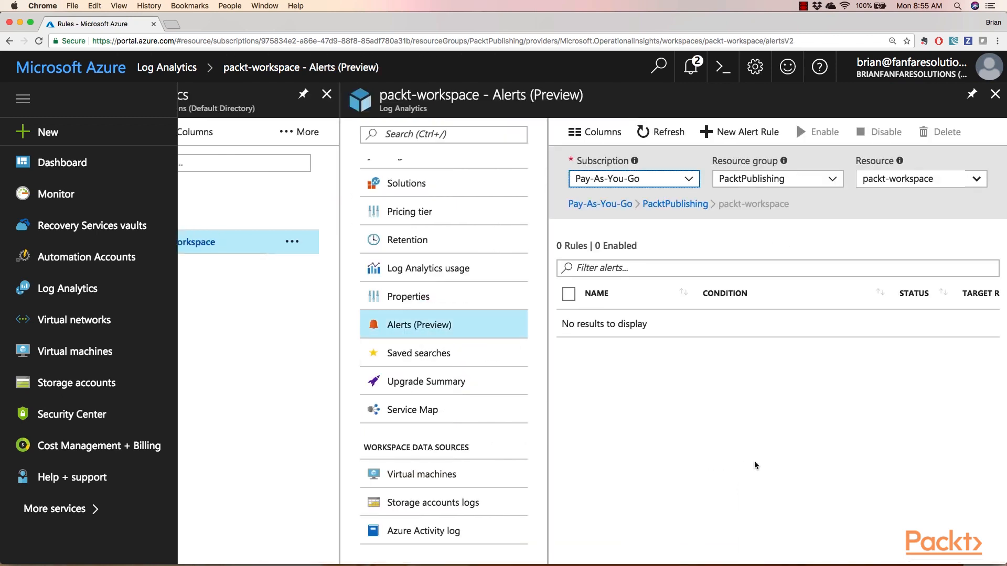
scroll(686, 290, "right", 2)
scroll(686, 291, "left", 3)
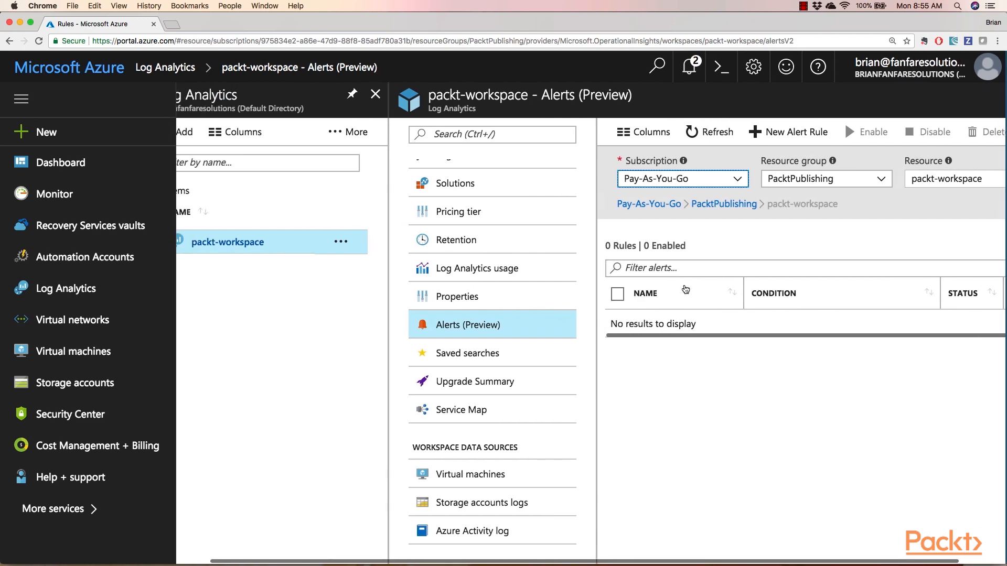
scroll(416, 411, "right", 2)
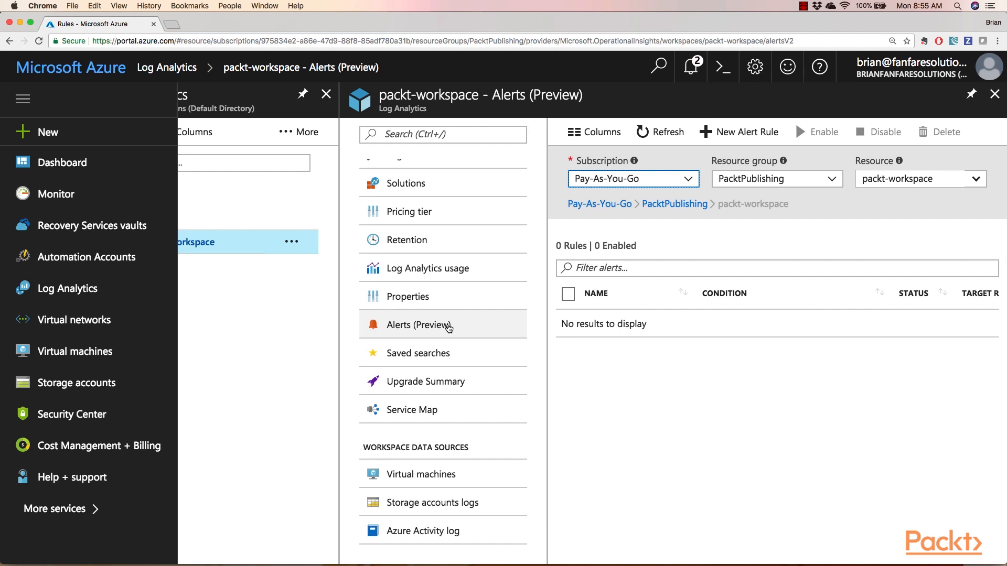
- Look through the Saved searches list of packt-workspace and view its Service Map page
left_click(430, 354)
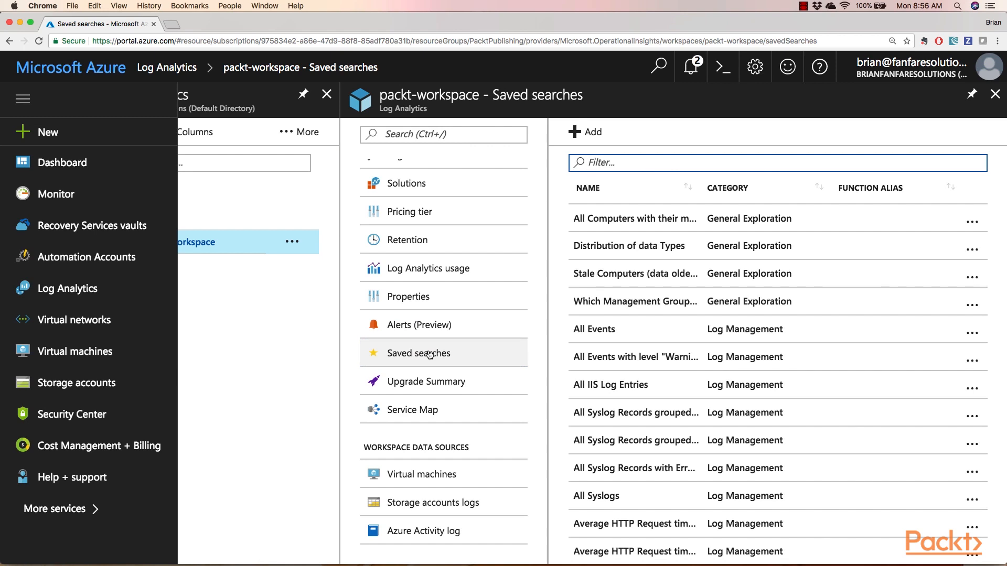
scroll(809, 388, "down", 10)
scroll(810, 389, "down", 3)
scroll(809, 389, "up", 15)
scroll(809, 389, "up", 2)
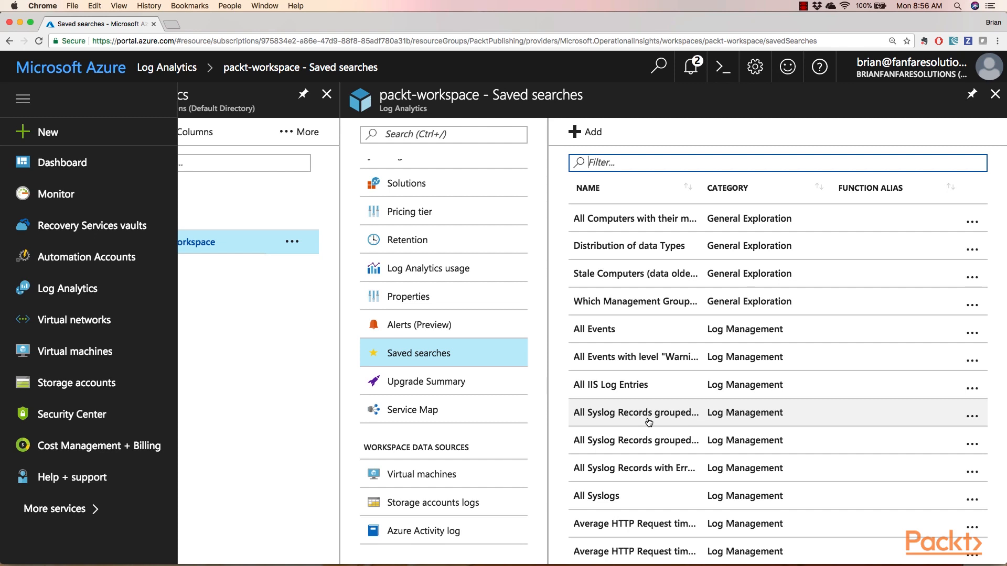
left_click(413, 418)
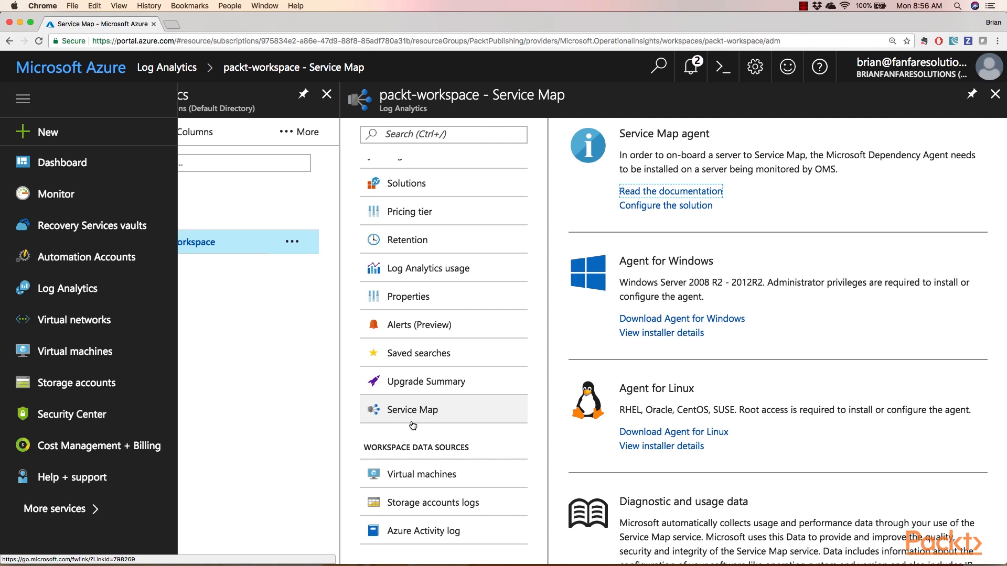
left_click(412, 422)
- View the Scope Configurations (Preview) and Azure Resources pages among the workspace data sources
scroll(420, 436, "down", 5)
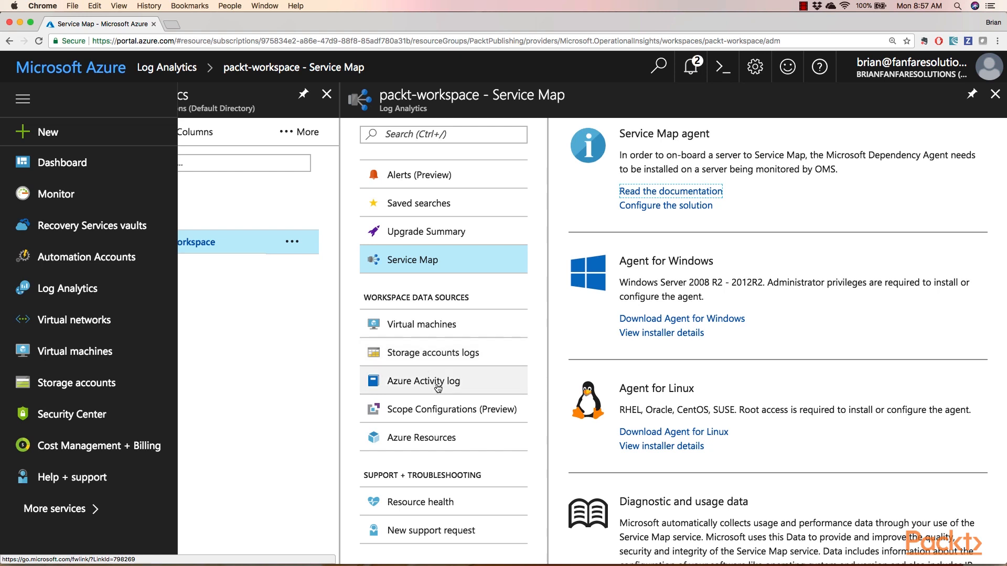
left_click(422, 415)
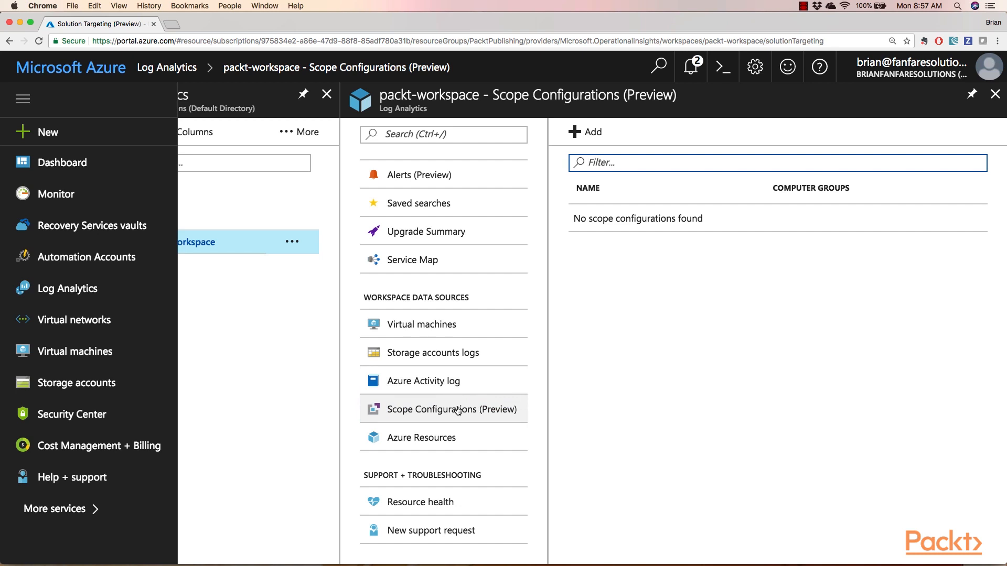
left_click(416, 440)
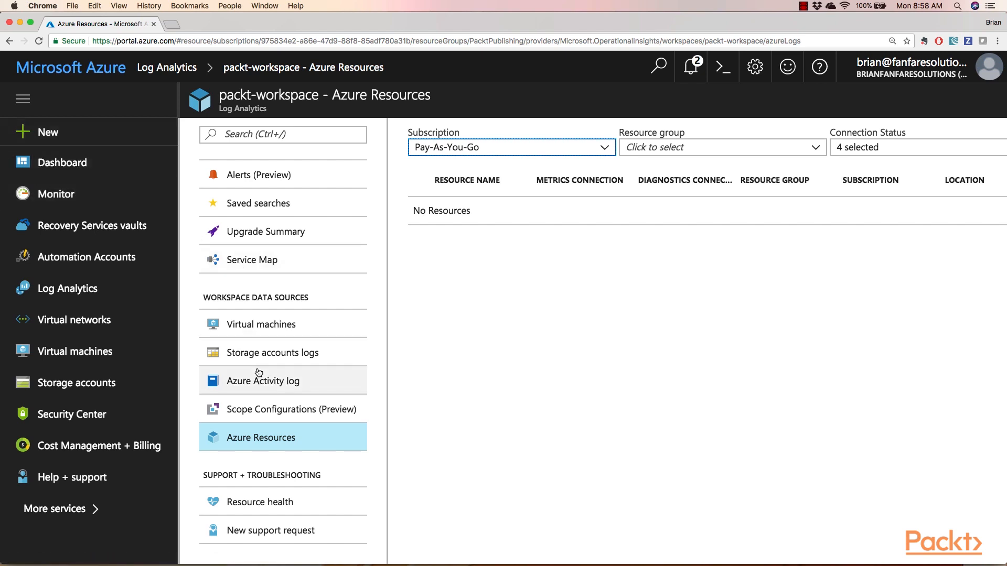
- Return to the main page of packt-workspace and launch the OMS Portal from it
scroll(258, 177, "up", 10)
left_click(258, 175)
left_click(598, 135)
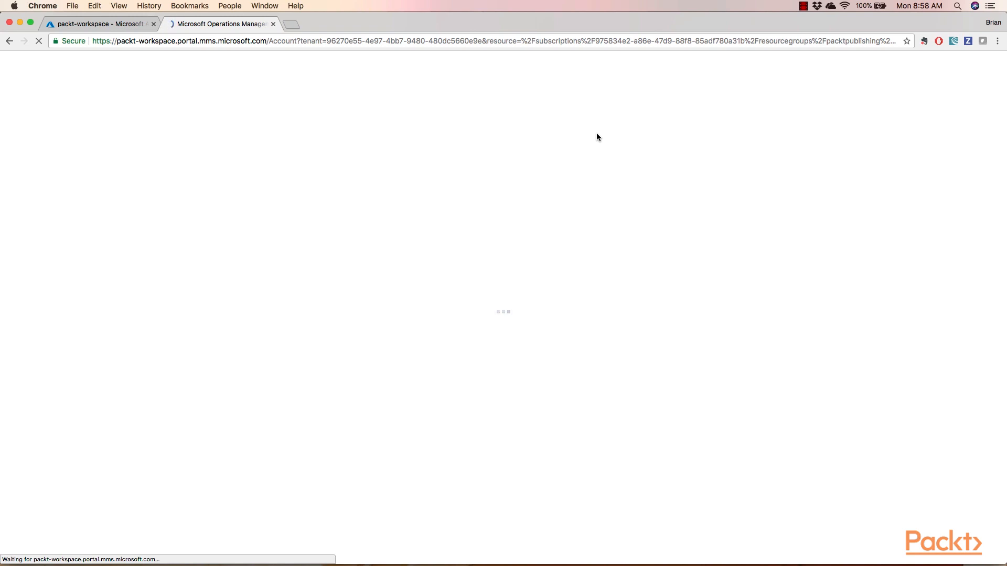
left_click(802, 6)
left_click(818, 28)
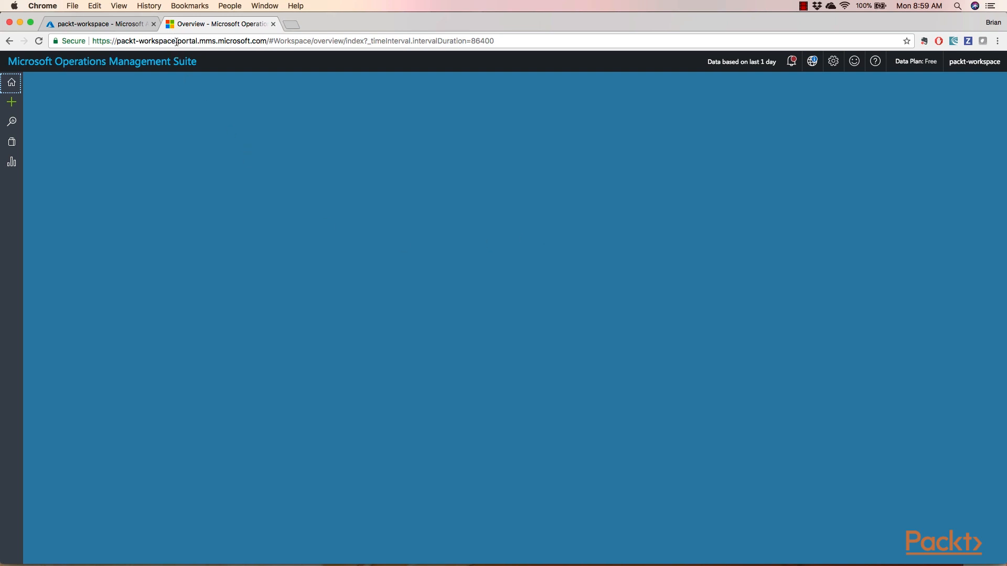
- Highlight the workspace name in the OMS portal's web address and view the portal's Log Search page
left_click_drag(177, 41, 118, 40)
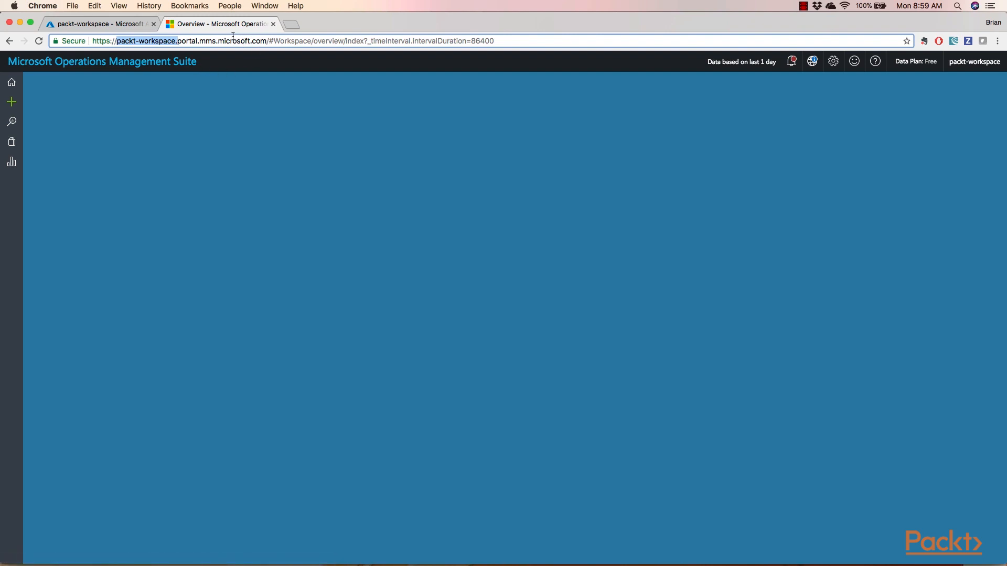
left_click(334, 264)
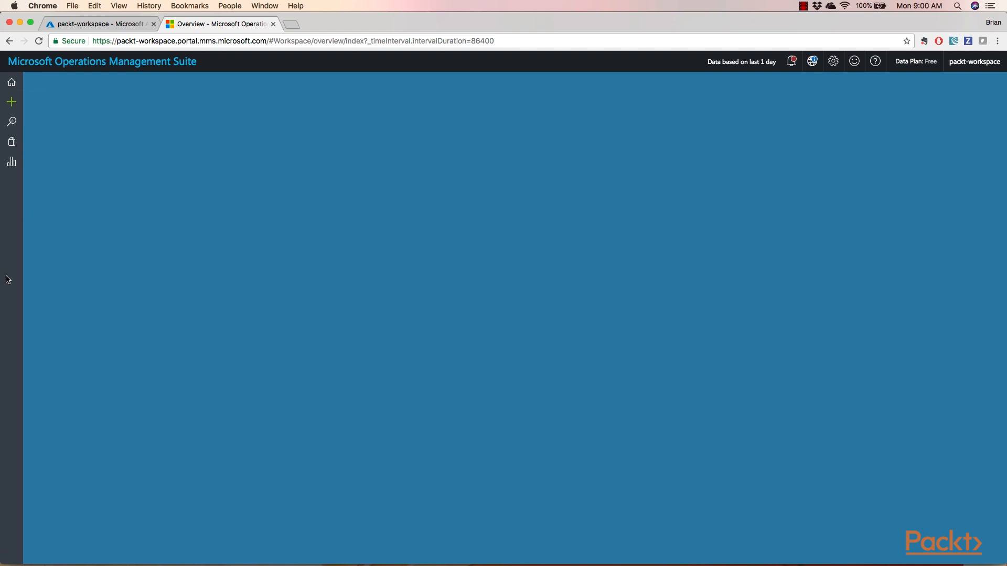
left_click(12, 130)
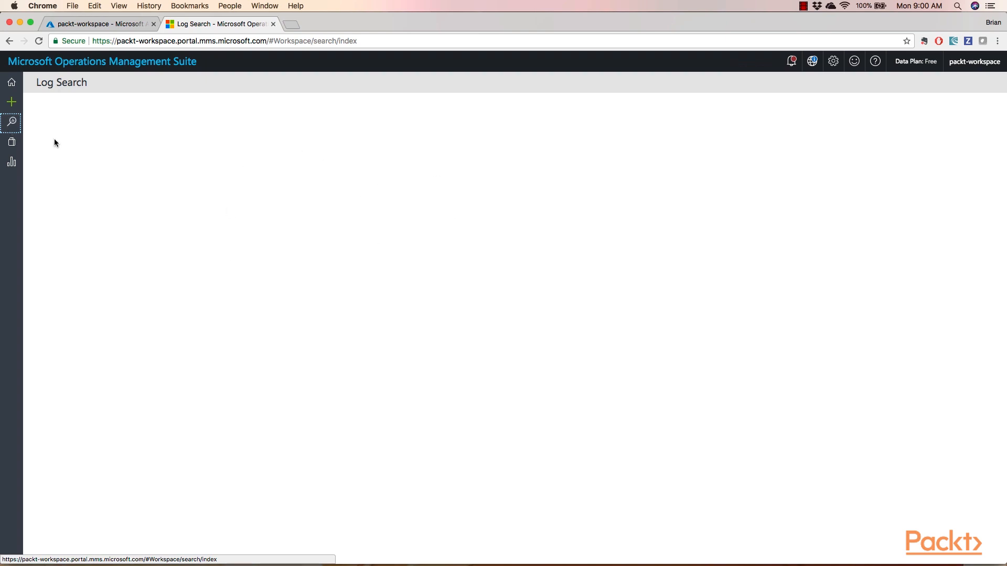
- Browse the Solutions Gallery and add the Activity Log Analytics solution to the workspace
left_click(13, 145)
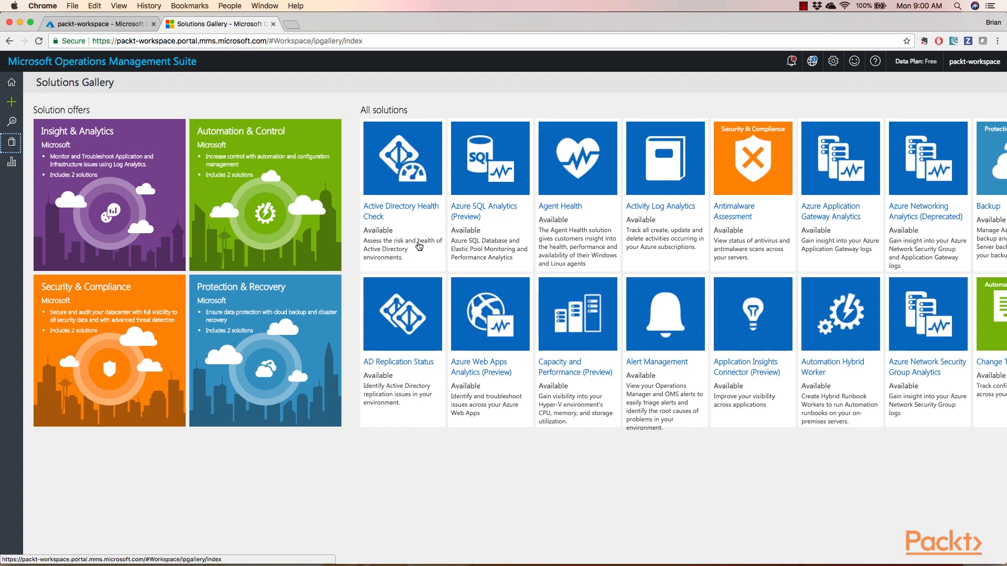
scroll(419, 246, "right", 20)
scroll(419, 246, "left", 20)
left_click(660, 181)
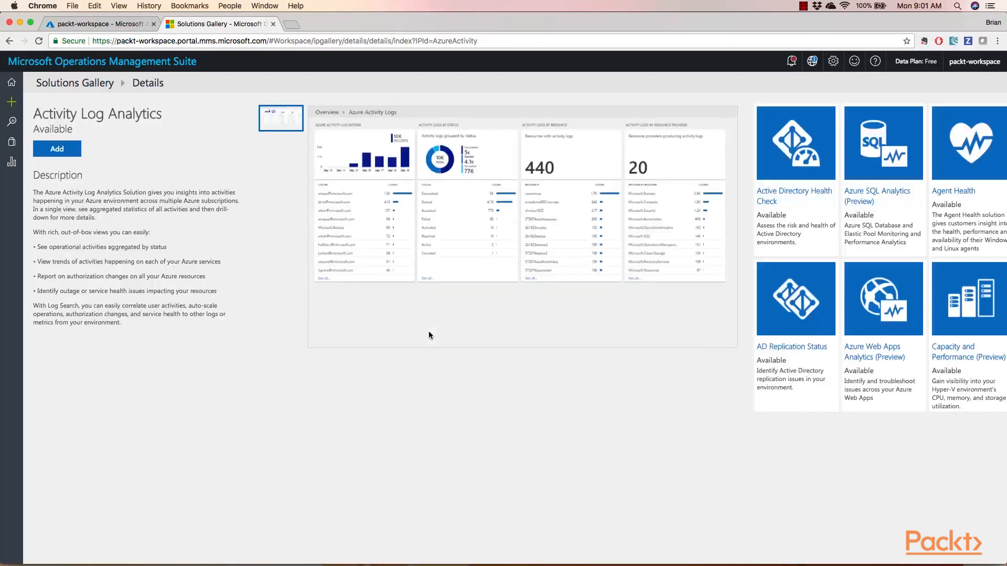
left_click(57, 151)
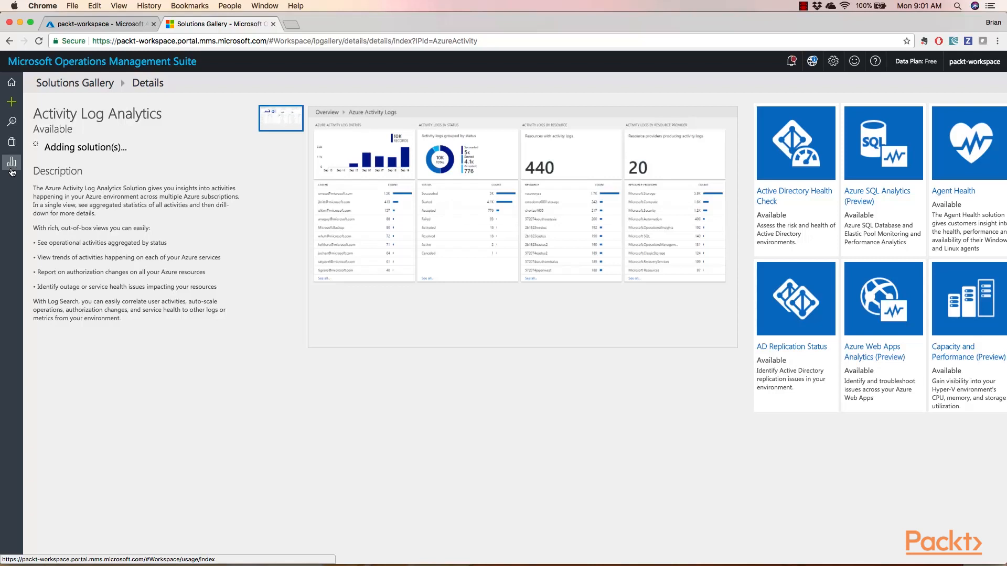
- Return to the OMS portal's overview and look at its alerts notice and language choices
left_click(12, 82)
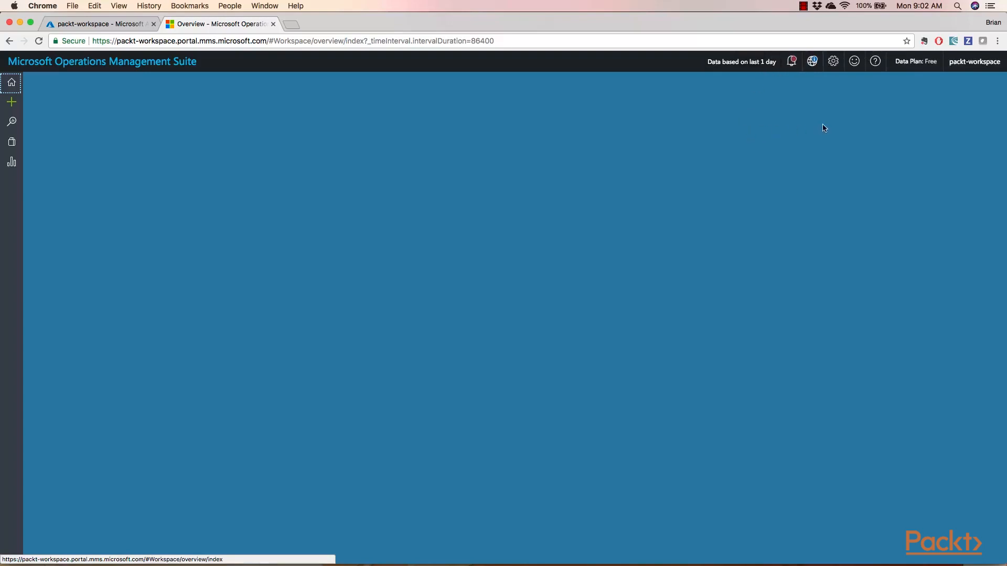
left_click(792, 62)
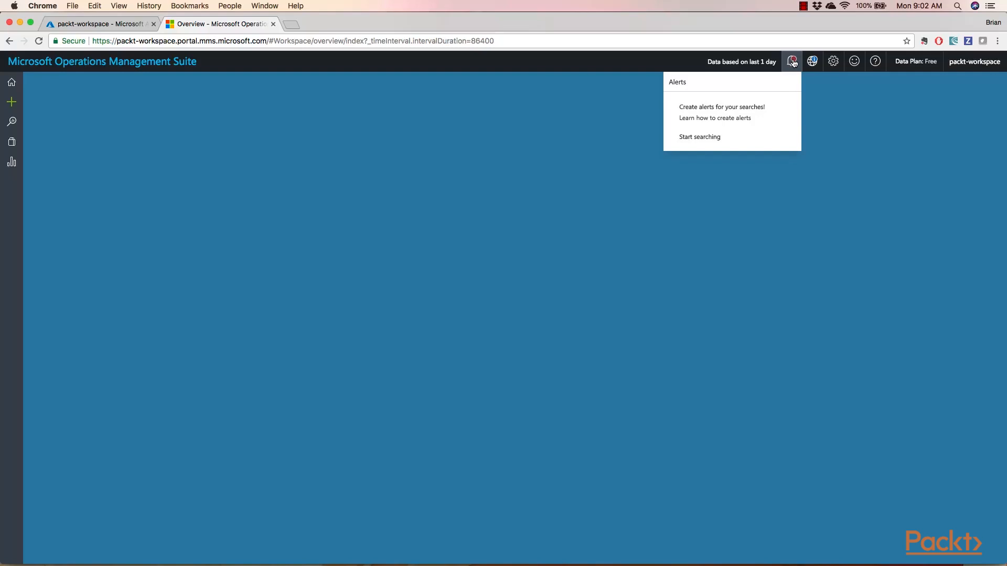
left_click(792, 62)
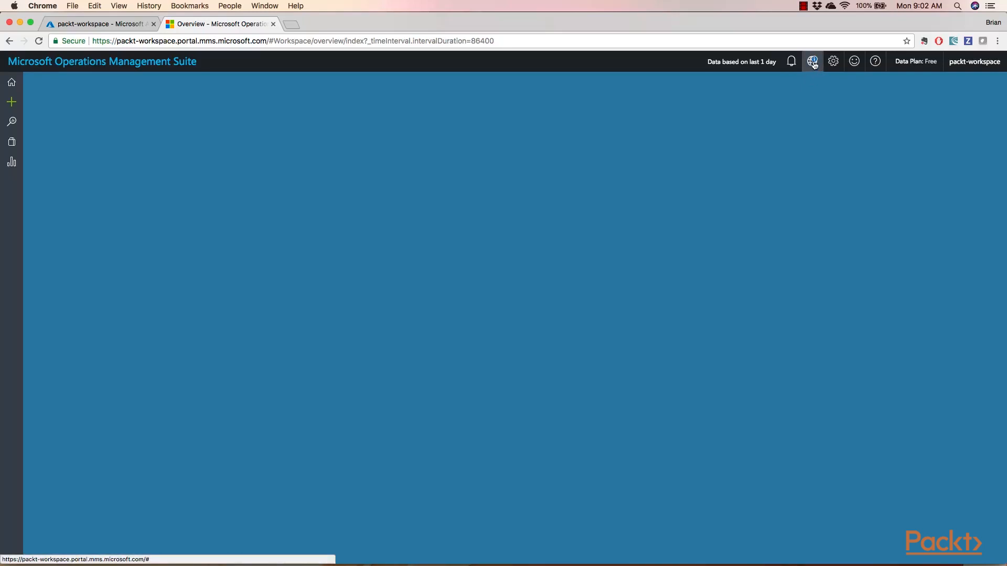
left_click(813, 63)
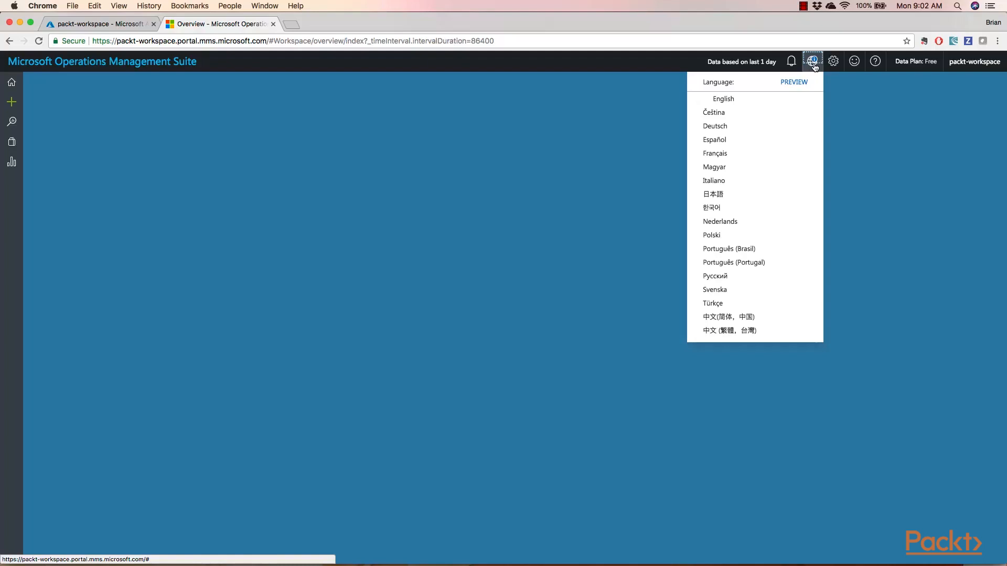
left_click(813, 64)
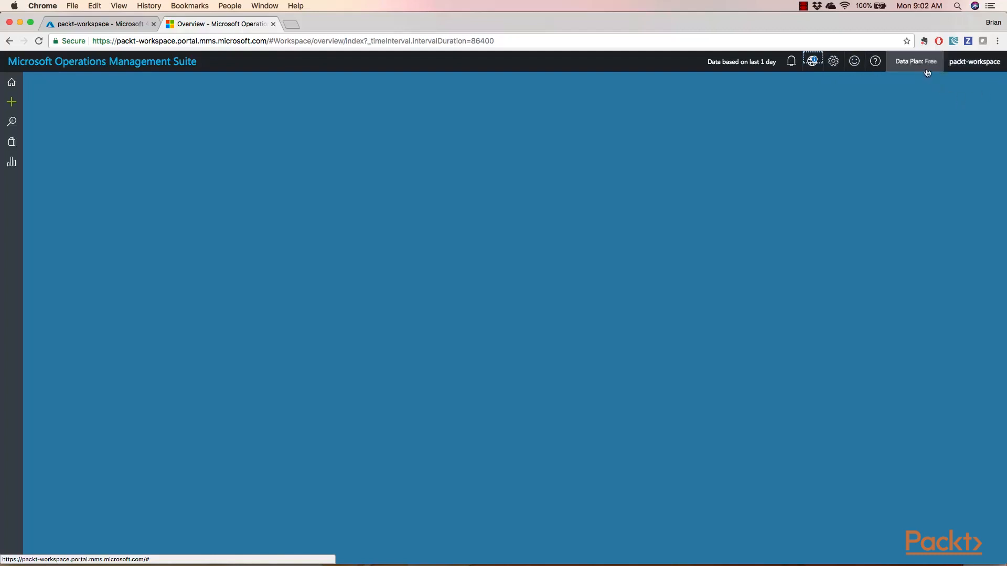
- Open the OMS portal's settings and examine the installed solutions
left_click(832, 61)
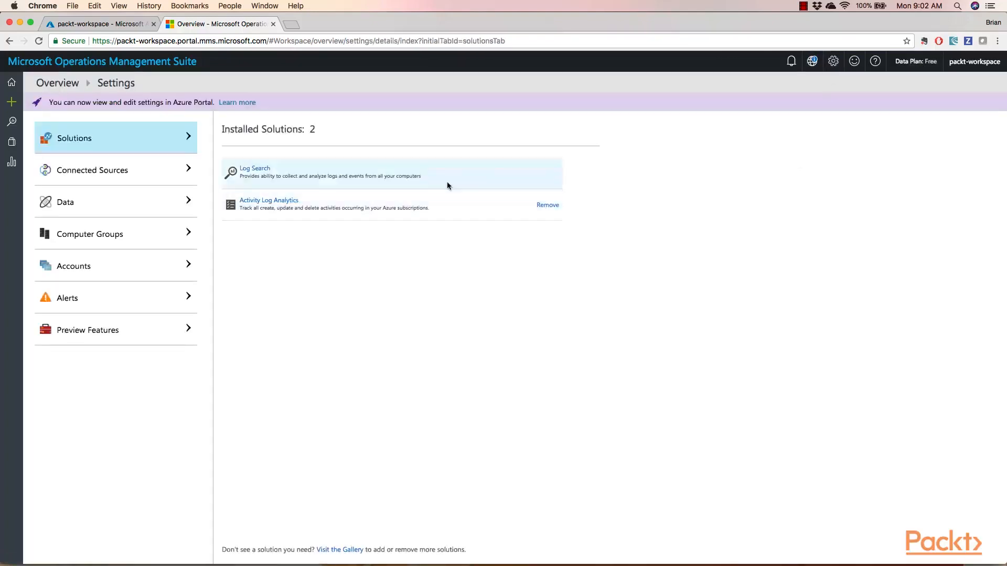